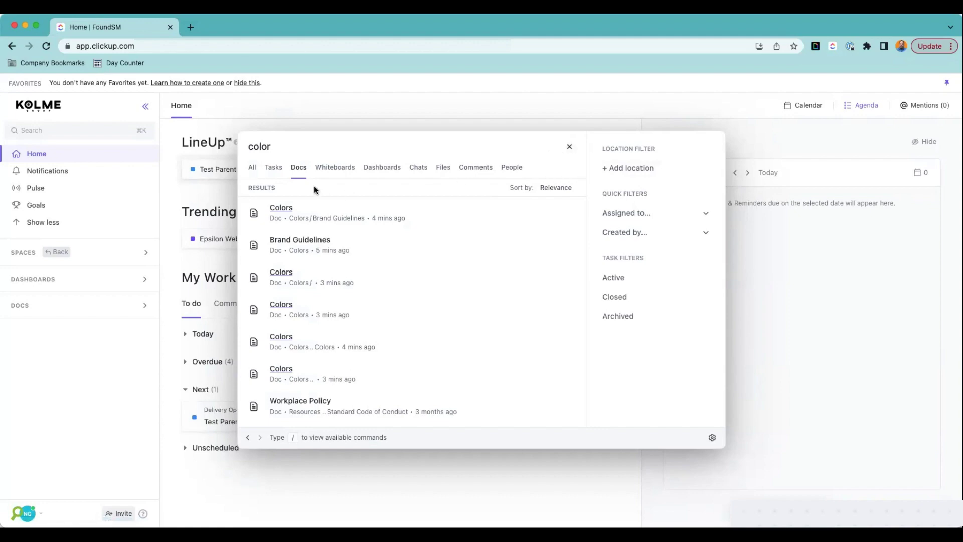
Step: Create a new doc from the sidebar's Docs section and title it 'Team Meeting'
key("Escape")
left_click(145, 305)
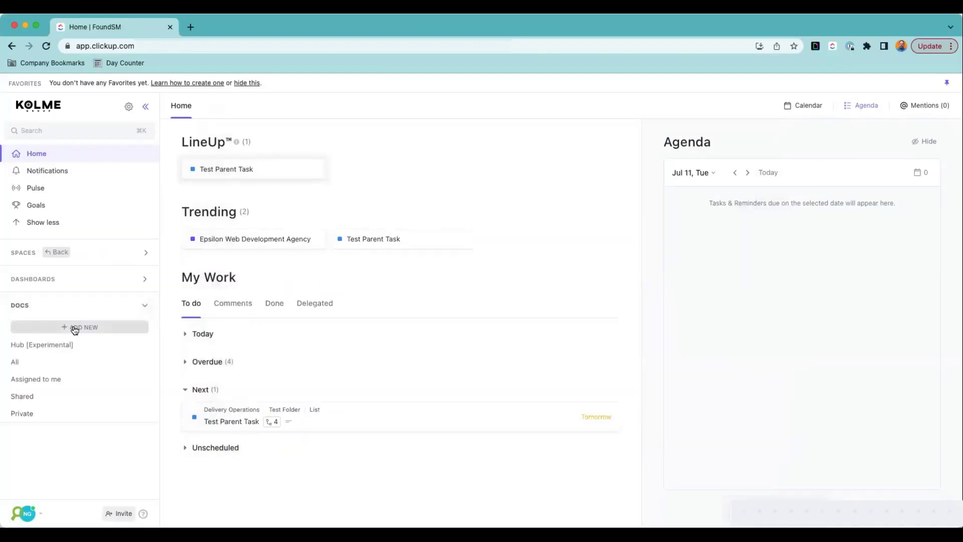
left_click(81, 327)
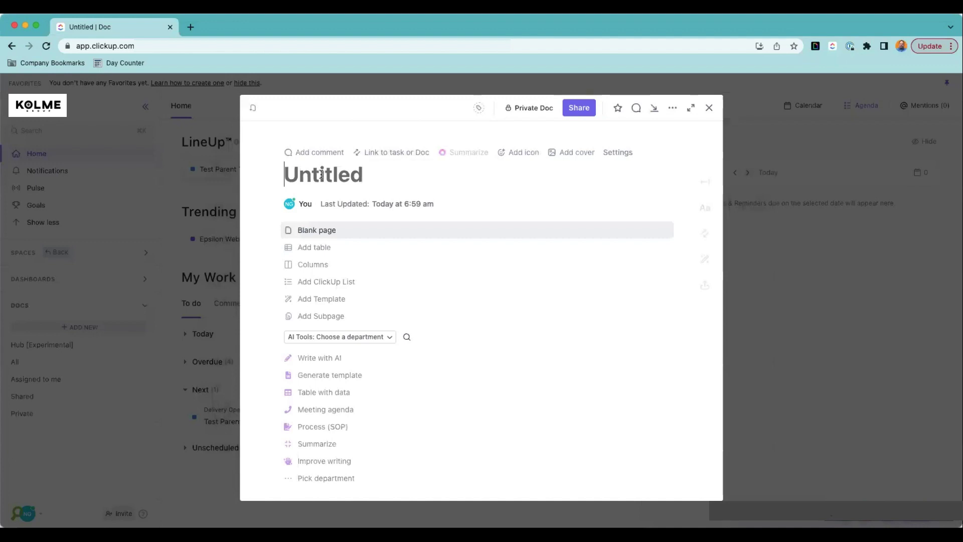
type("Meeting")
key("BackSpace")
key("BackSpace")
key("BackSpace")
key("BackSpace")
key("BackSpace")
key("BackSpace")
key("BackSpace")
key("BackSpace")
type("Tea")
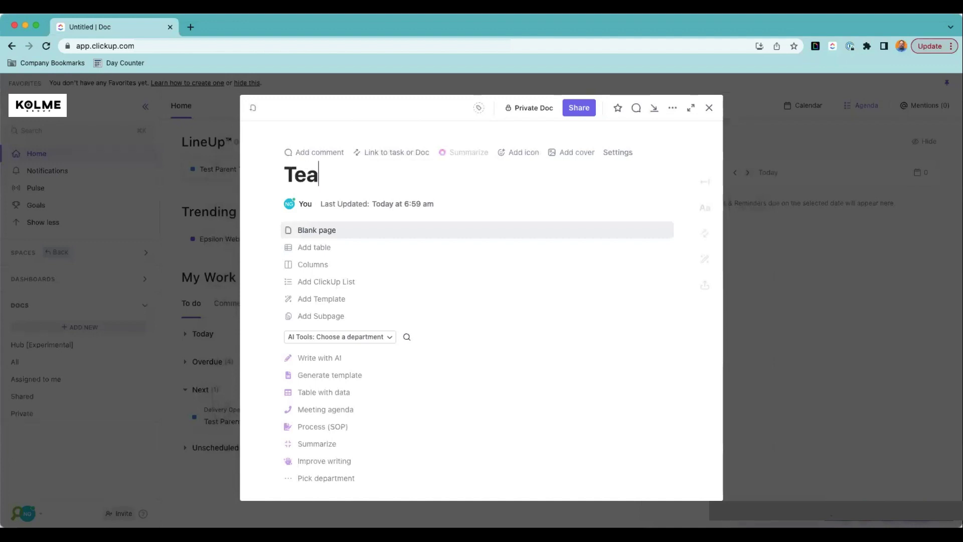
type("m Meeting")
key("Return")
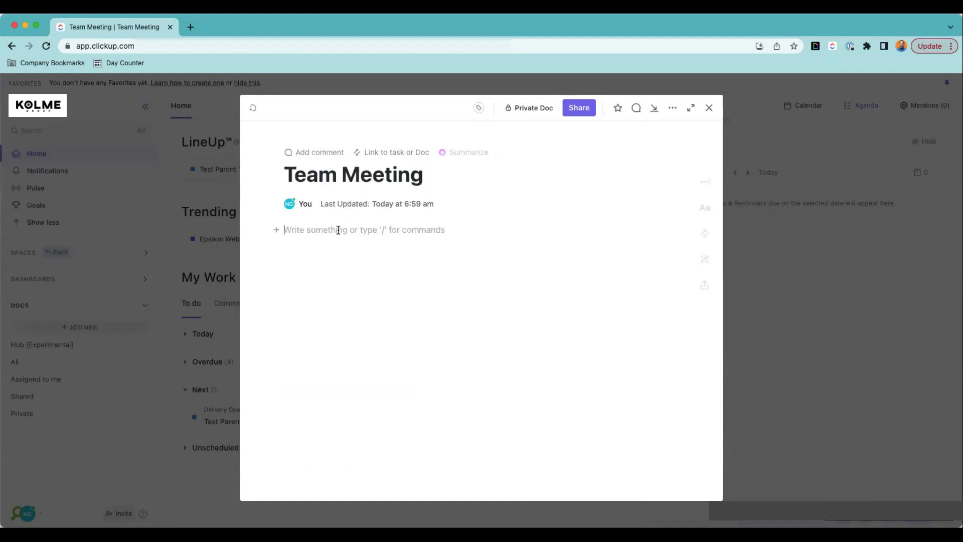
Step: Start the Team Meeting page as a blank page with an 'Agenda:' line and empty lines below
left_click(253, 109)
left_click(240, 145)
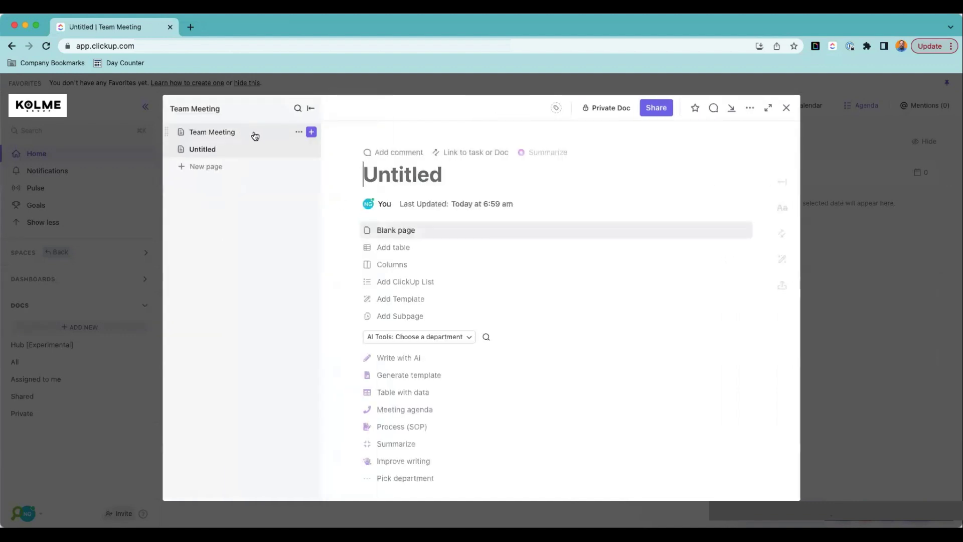
left_click(213, 132)
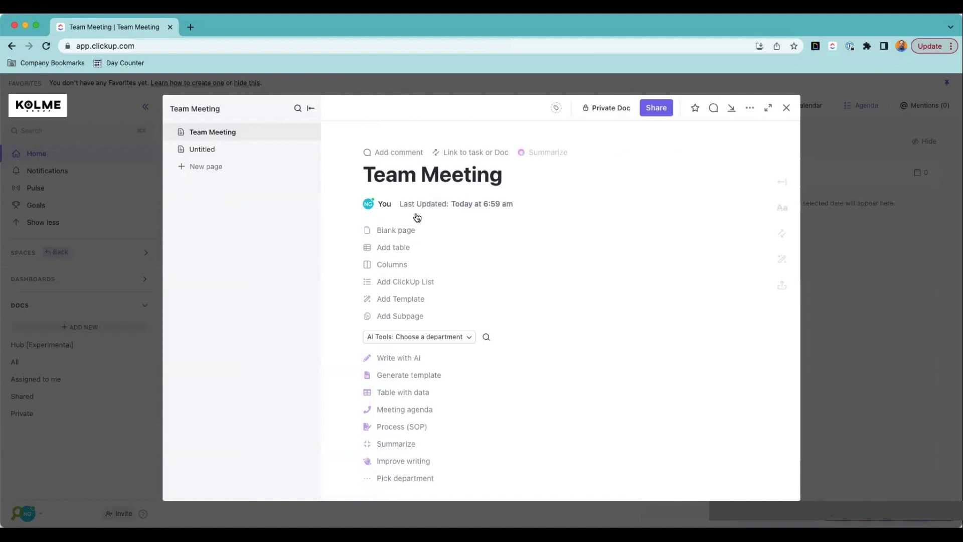
left_click(399, 230)
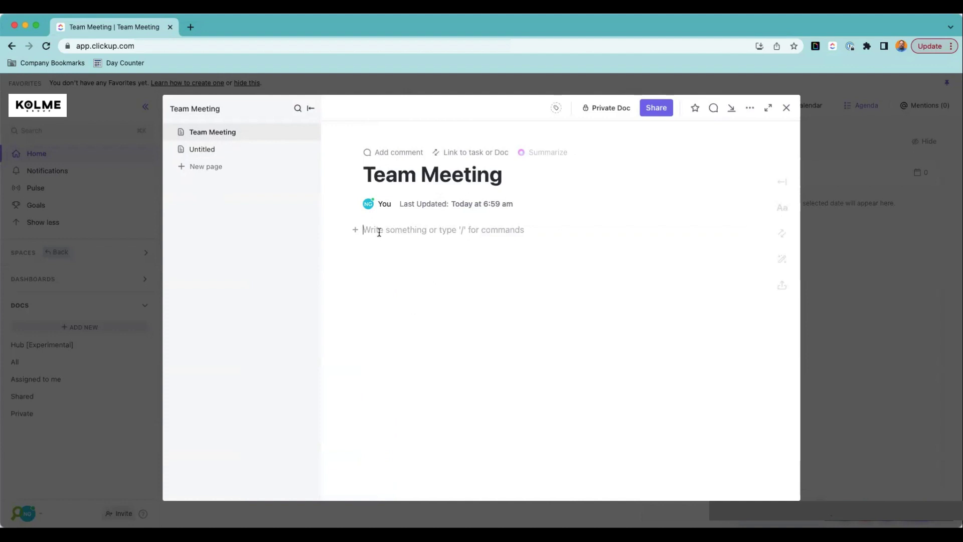
type("Agend")
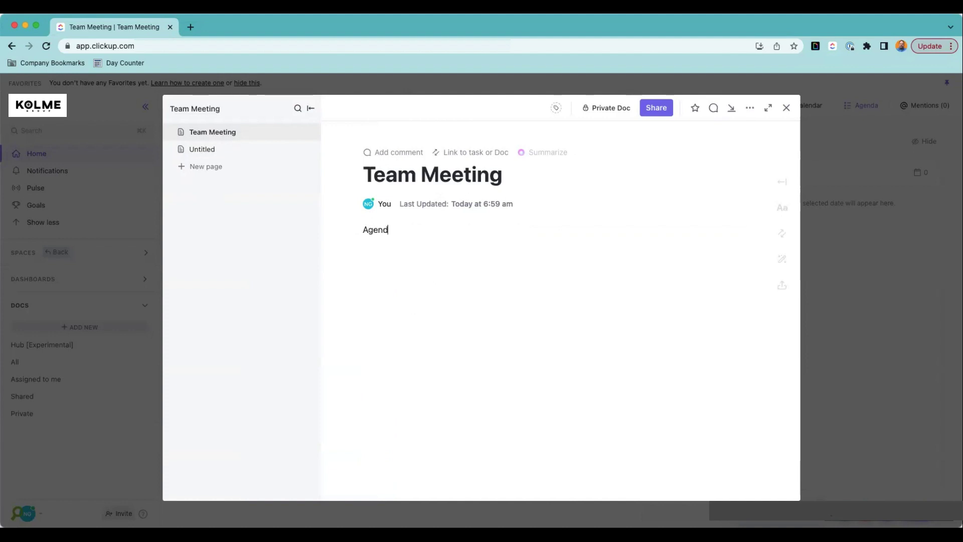
type("a:")
key("Return")
key("Return")
key("Return")
key("Return")
key("Return")
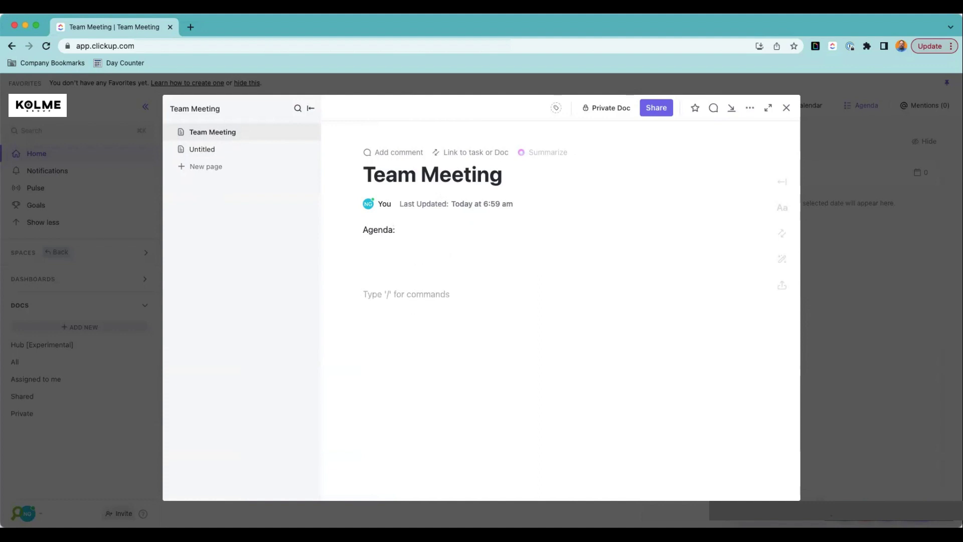
type("/")
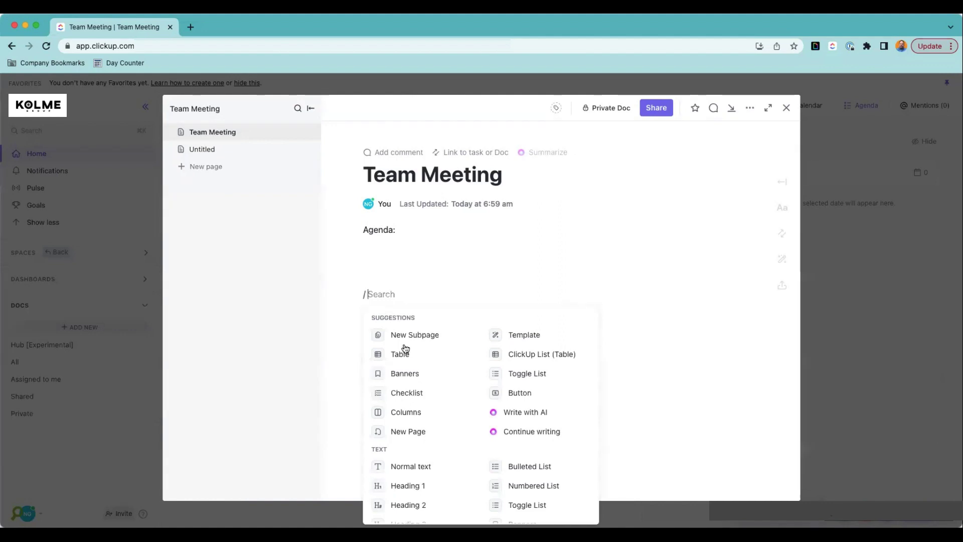
Step: Insert a table headed 'Attended' and 'Title', deleting its empty third column
left_click(404, 354)
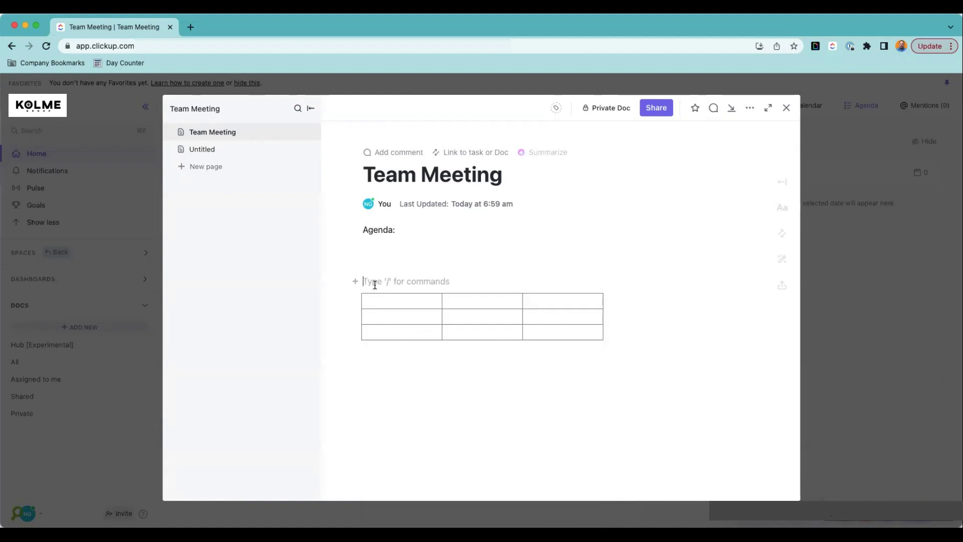
left_click(400, 299)
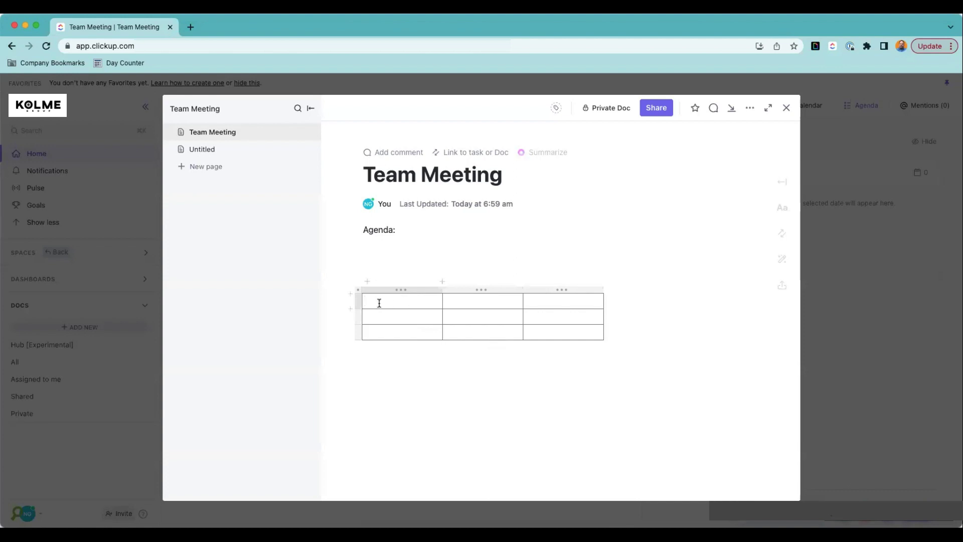
type("Attended")
left_click(500, 306)
type("Title")
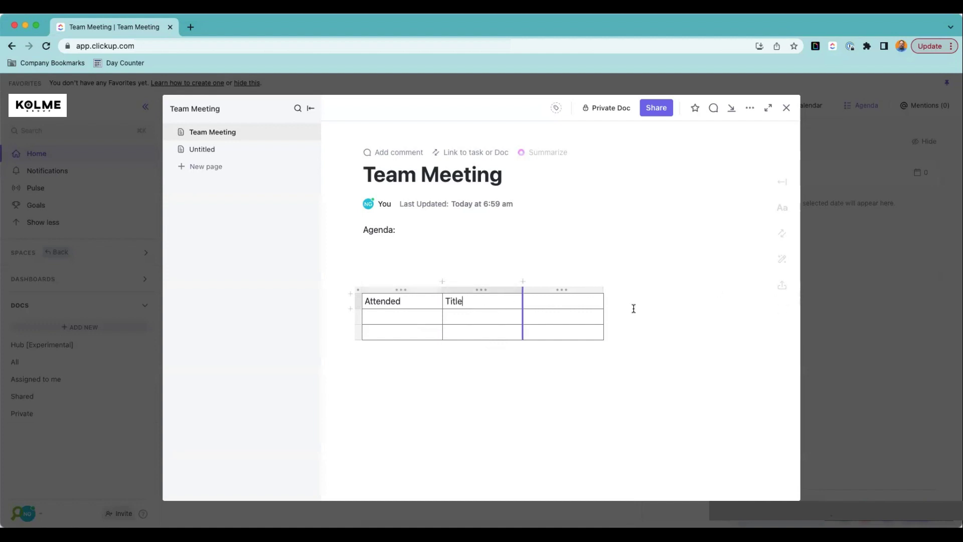
left_click(566, 303)
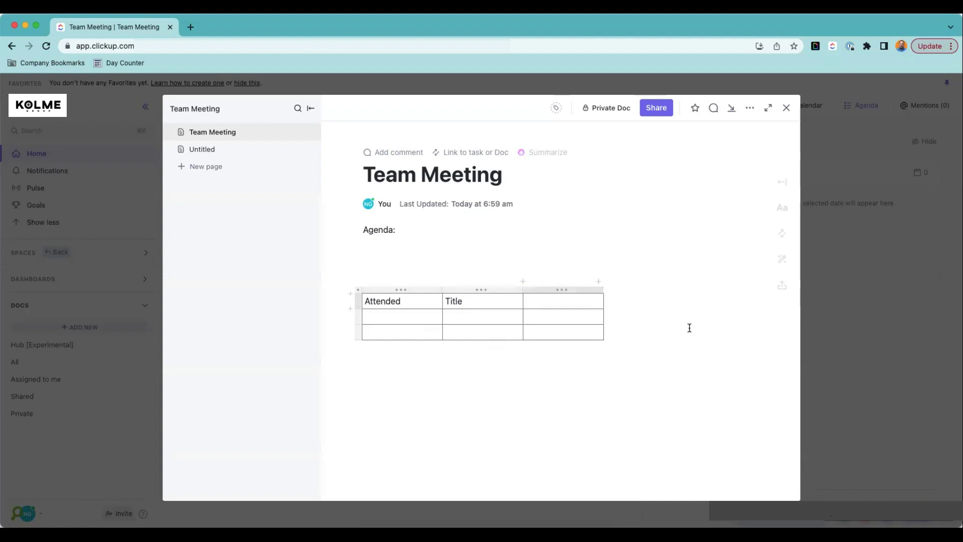
left_click(567, 290)
left_click(609, 374)
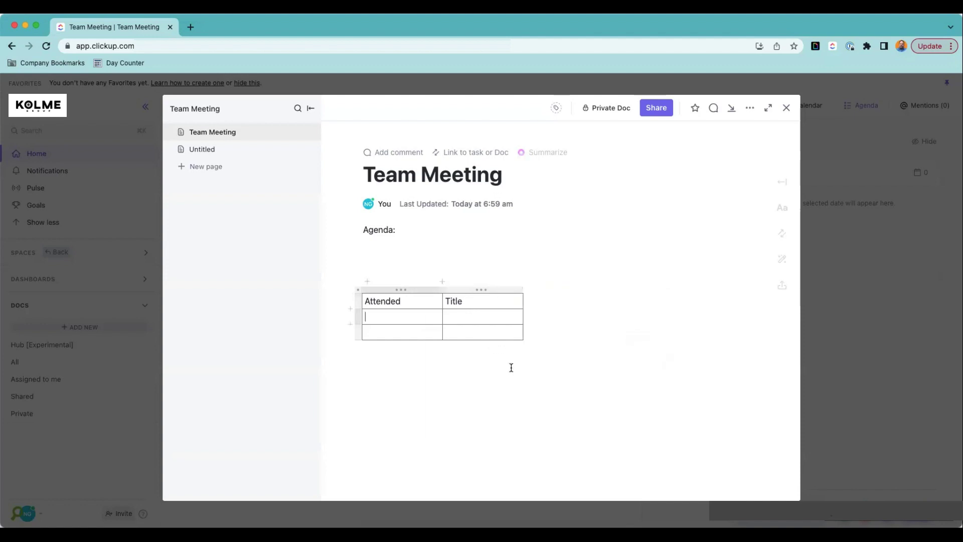
left_click(377, 318)
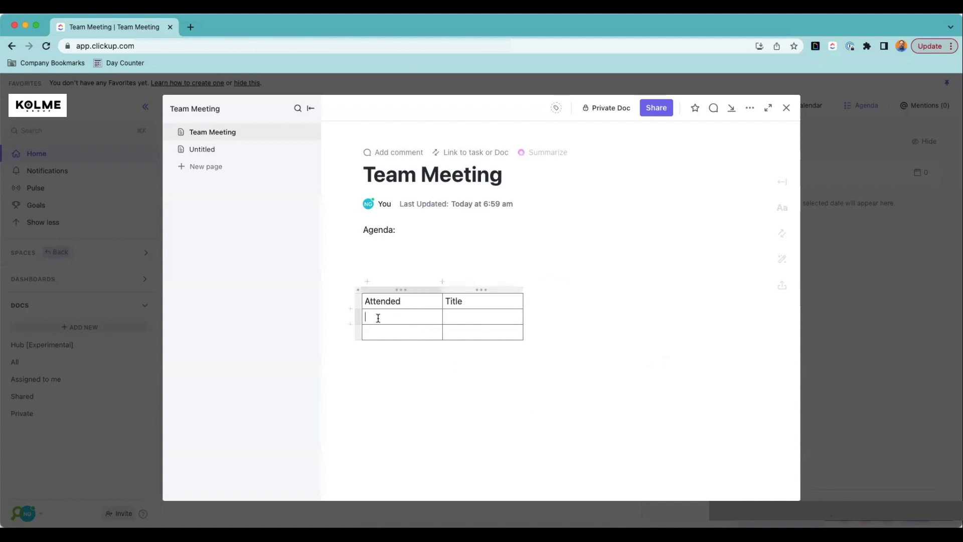
left_click(400, 230)
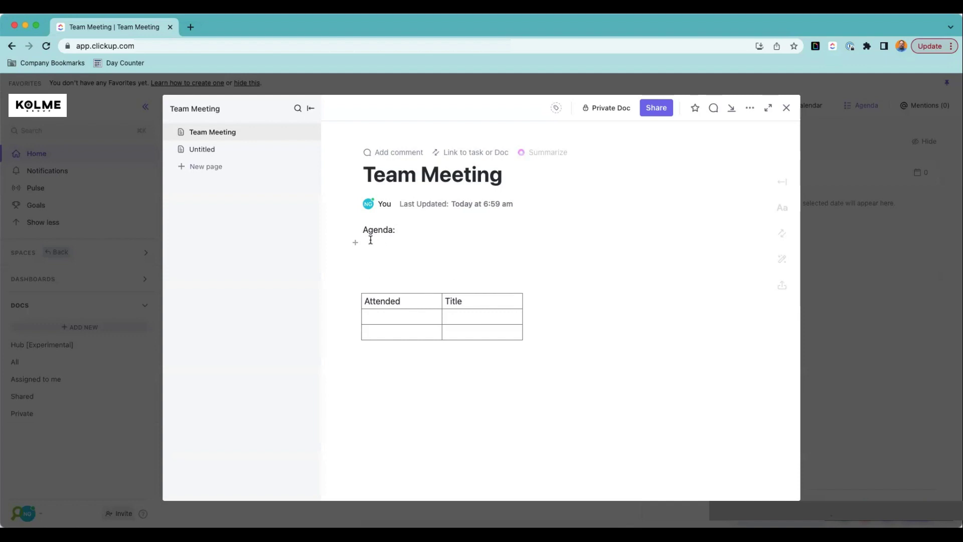
Step: Make the line under Agenda: an empty checklist item and add blank lines below the table
type("/")
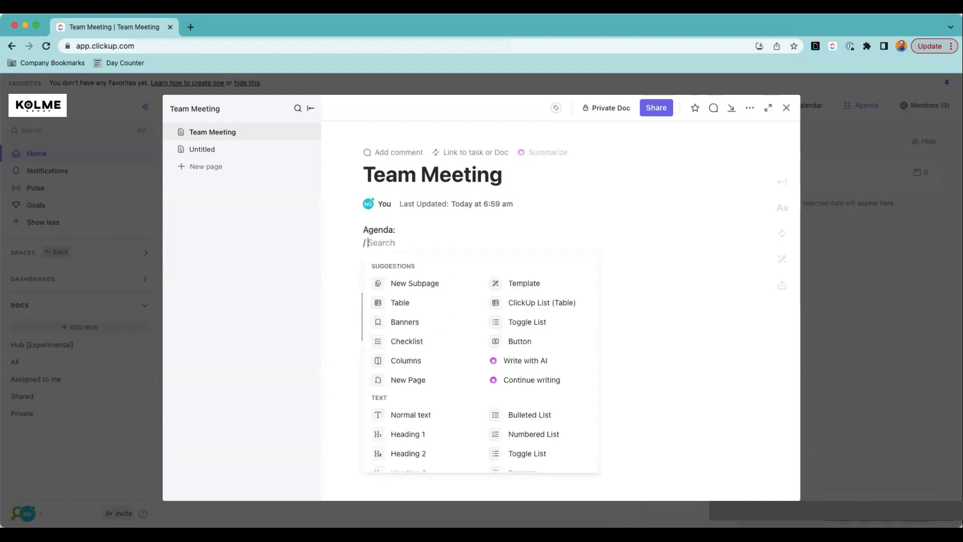
left_click(395, 344)
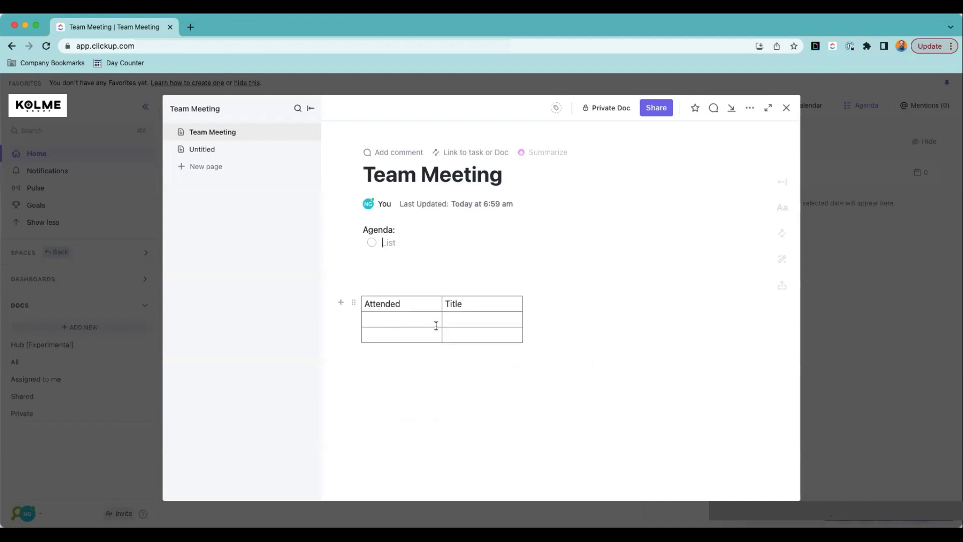
key("BackSpace")
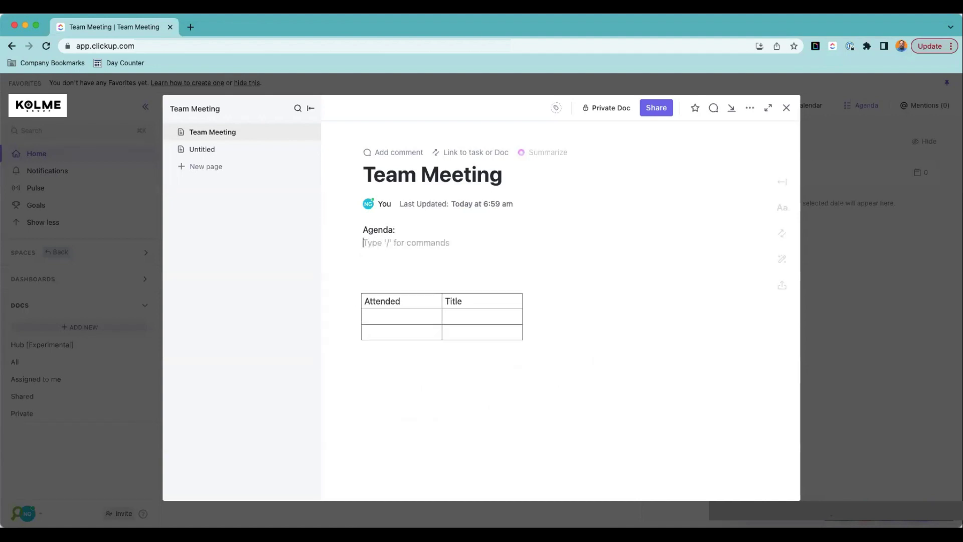
type("/")
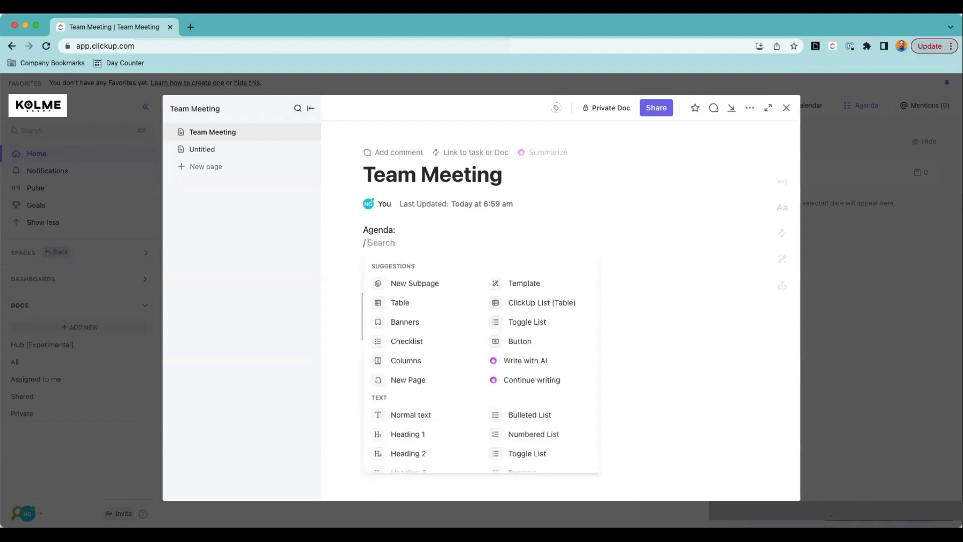
left_click(408, 346)
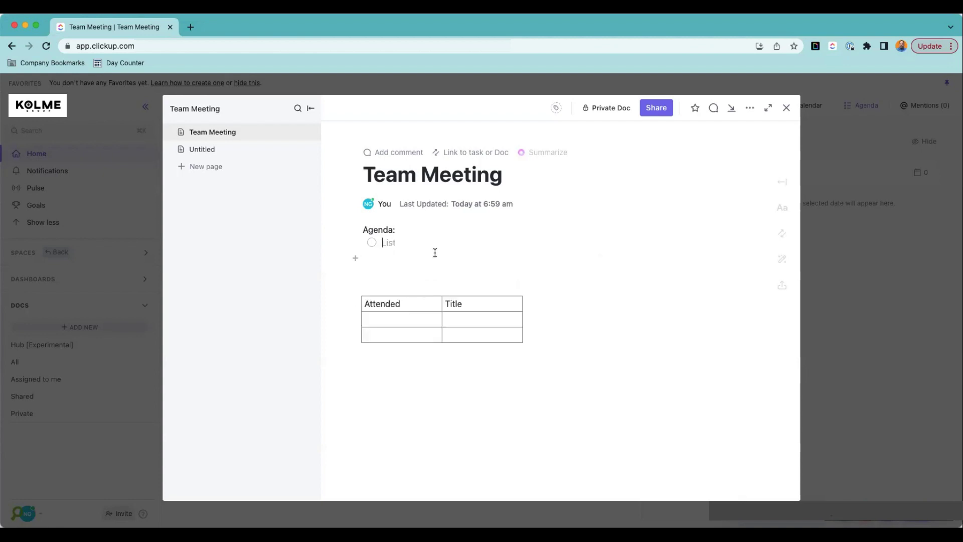
type("item 1")
key("Return")
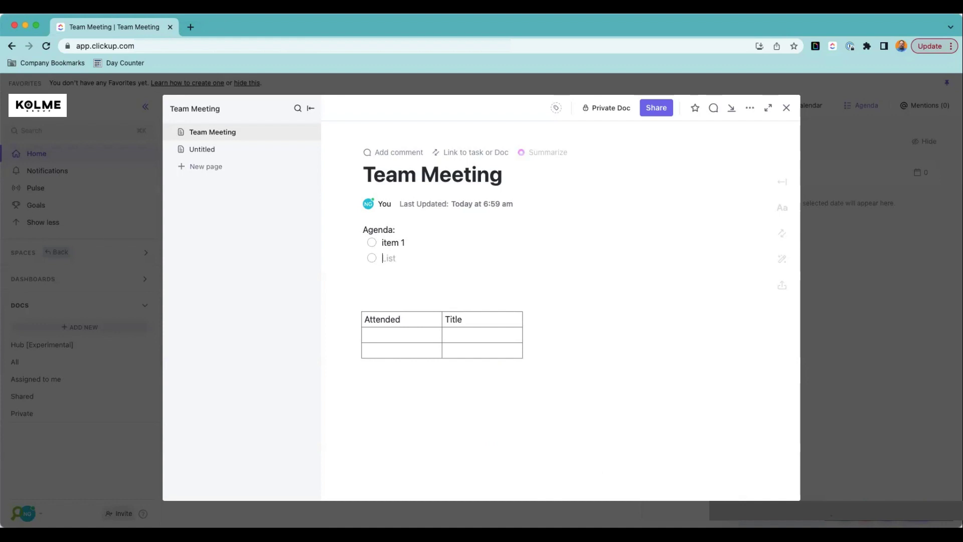
key("BackSpace")
key("BackSpace")
key("BackSpace")
key("BackSpace")
key("BackSpace")
key("BackSpace")
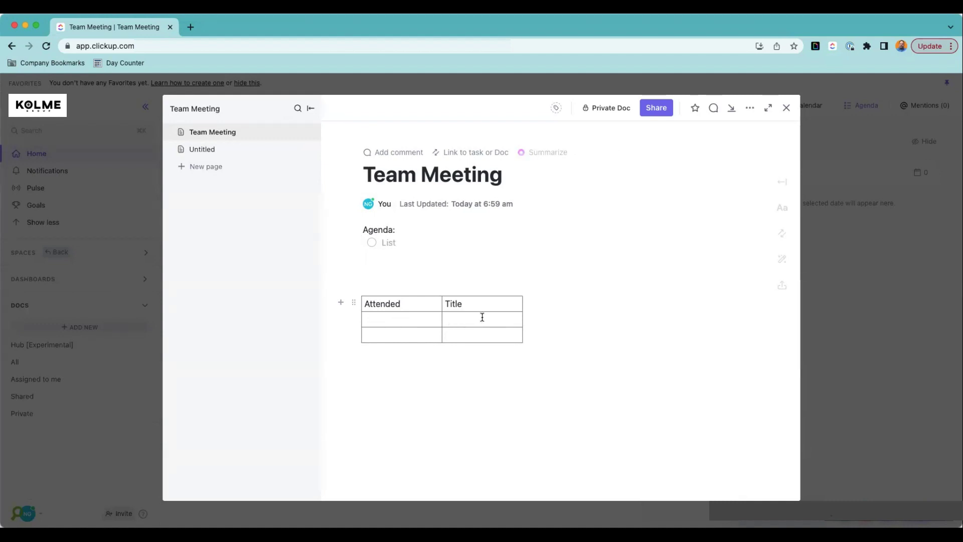
left_click(381, 371)
key("Return")
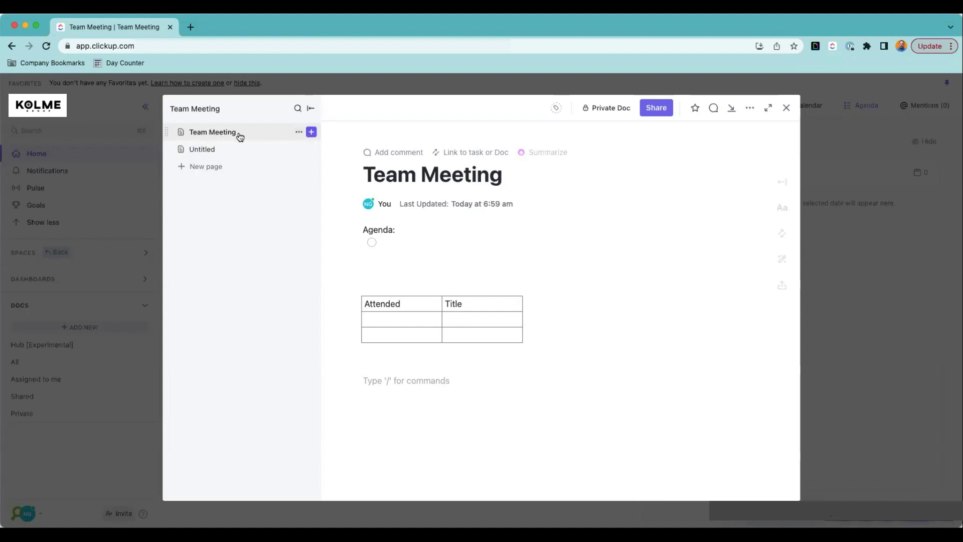
Step: Add a blank subpage titled '7/11/23 Meeting' under Team Meeting, then go back to Team Meeting
left_click(312, 132)
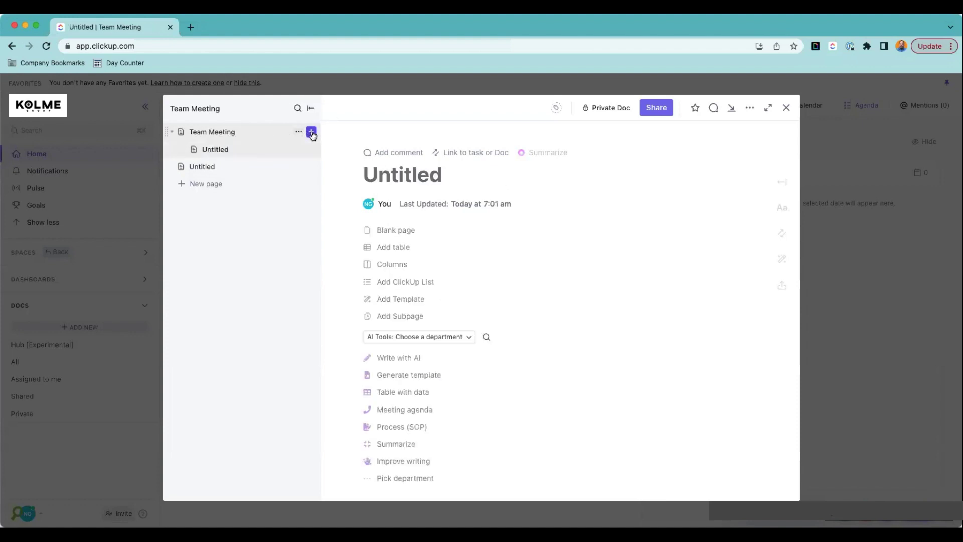
left_click(384, 172)
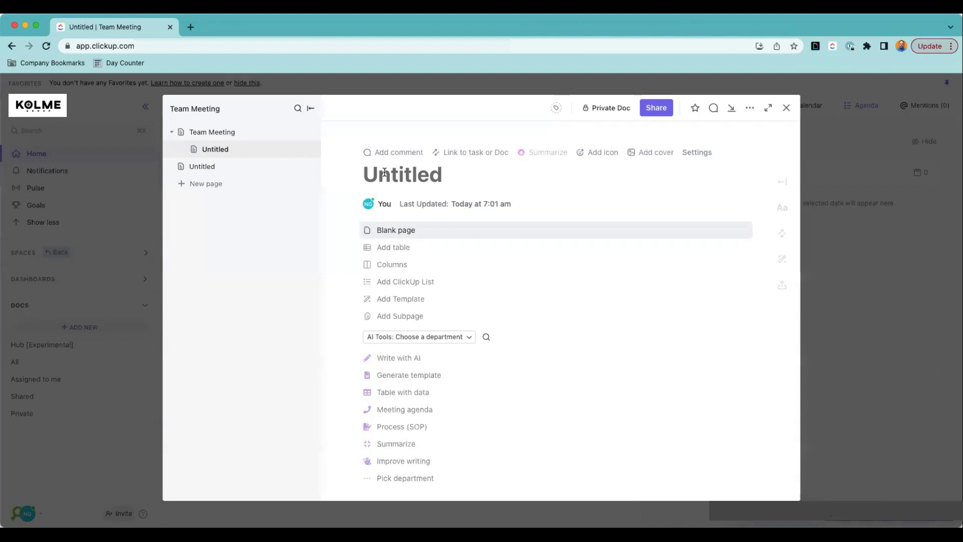
type("7/11")
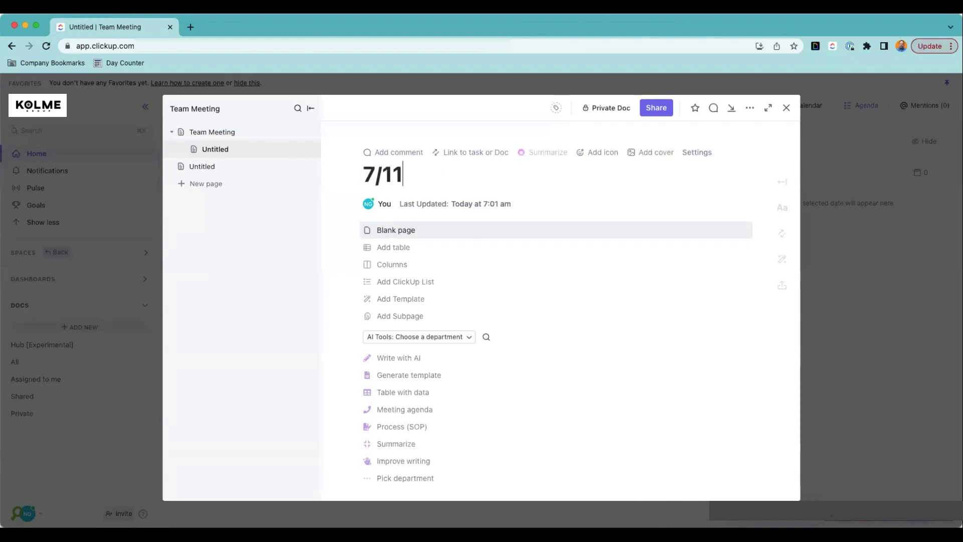
key("BackSpace")
type("1/23 Meeting")
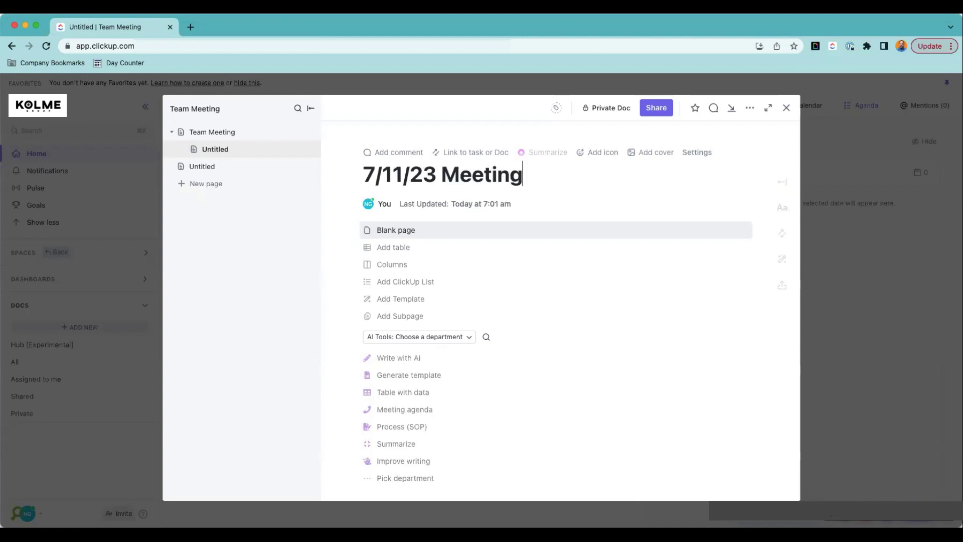
left_click(387, 229)
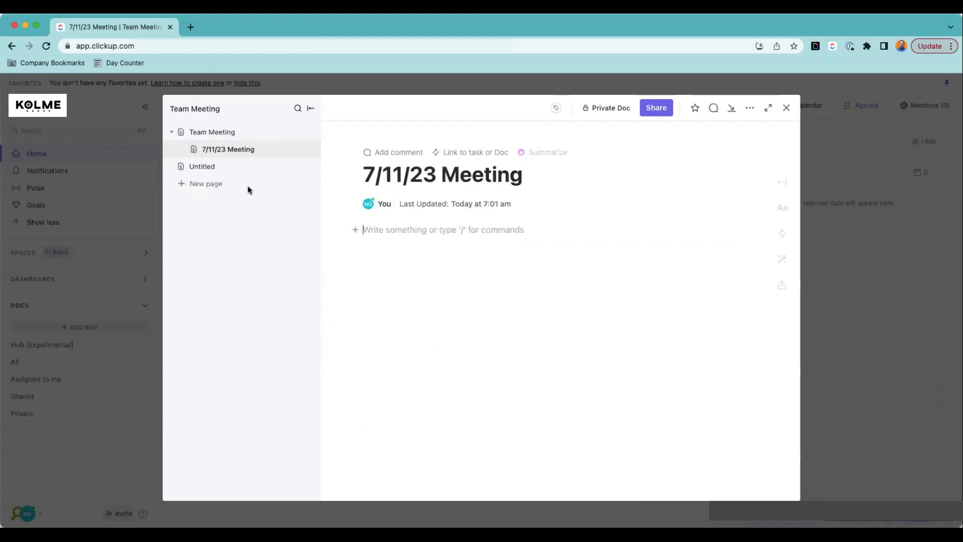
left_click(210, 133)
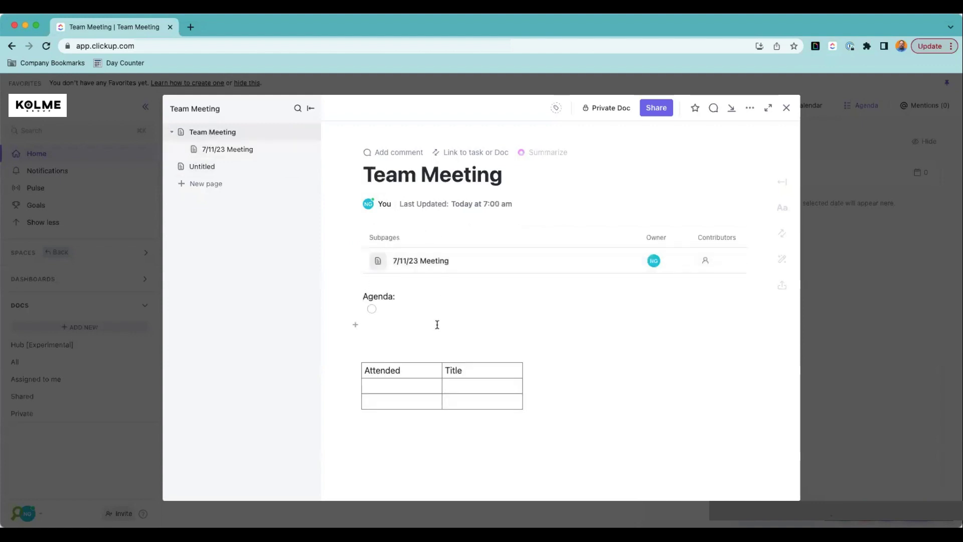
Step: Copy the Team Meeting agenda and table into the blank 7/11/23 Meeting page
scroll(546, 410, "down", 1)
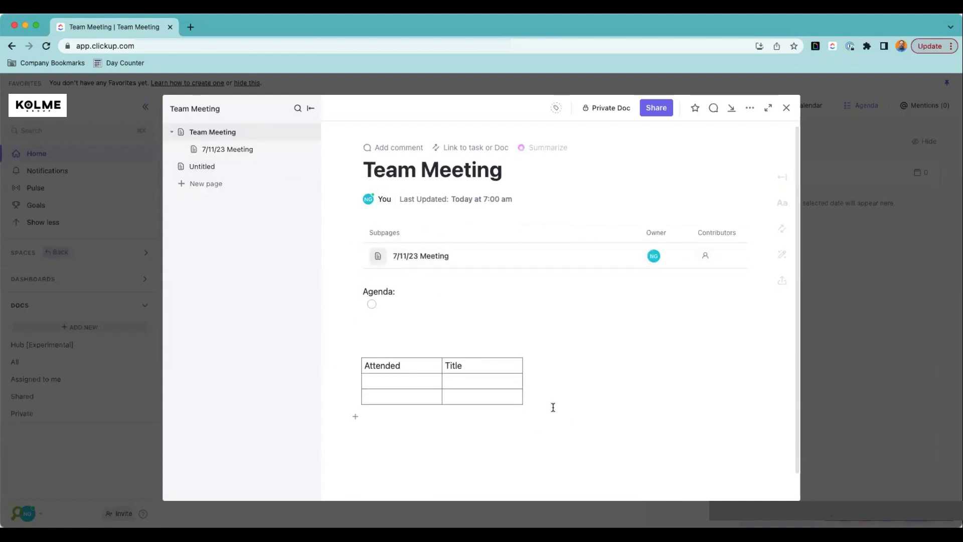
left_click_drag(552, 406, 358, 286)
key("ctrl+c")
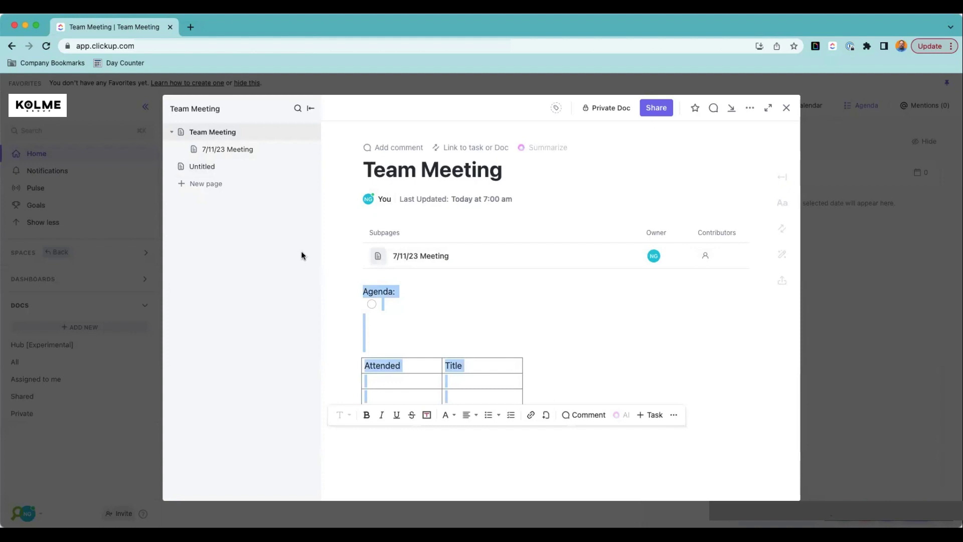
left_click(238, 151)
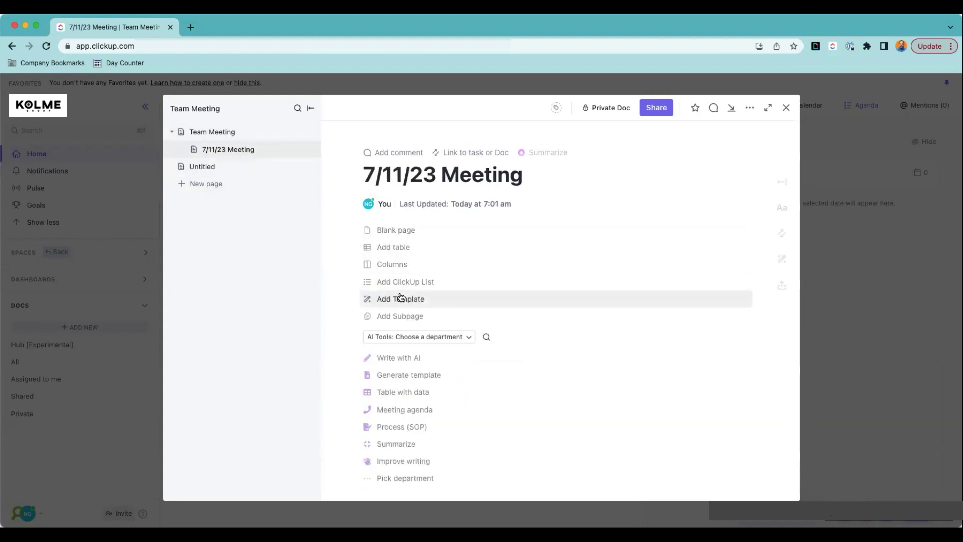
left_click(396, 232)
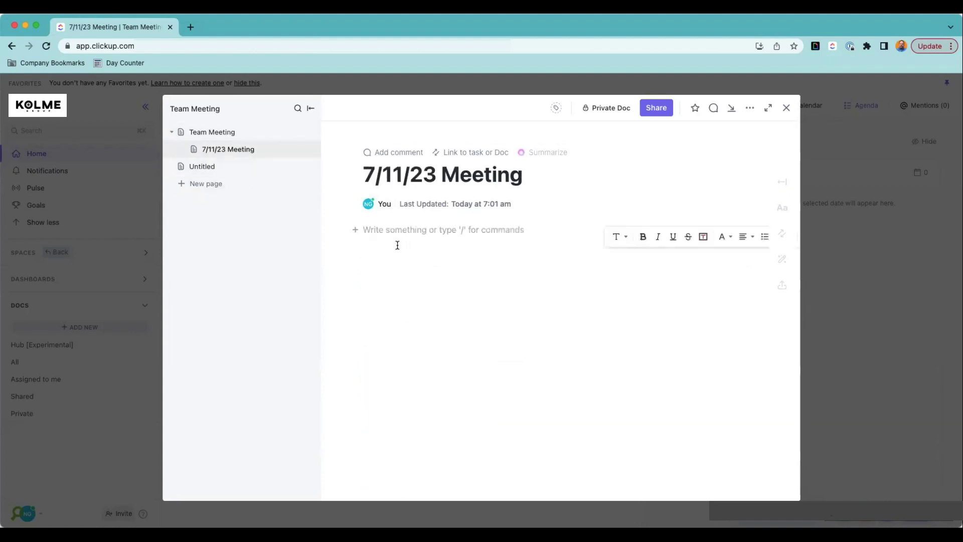
key("ctrl+v")
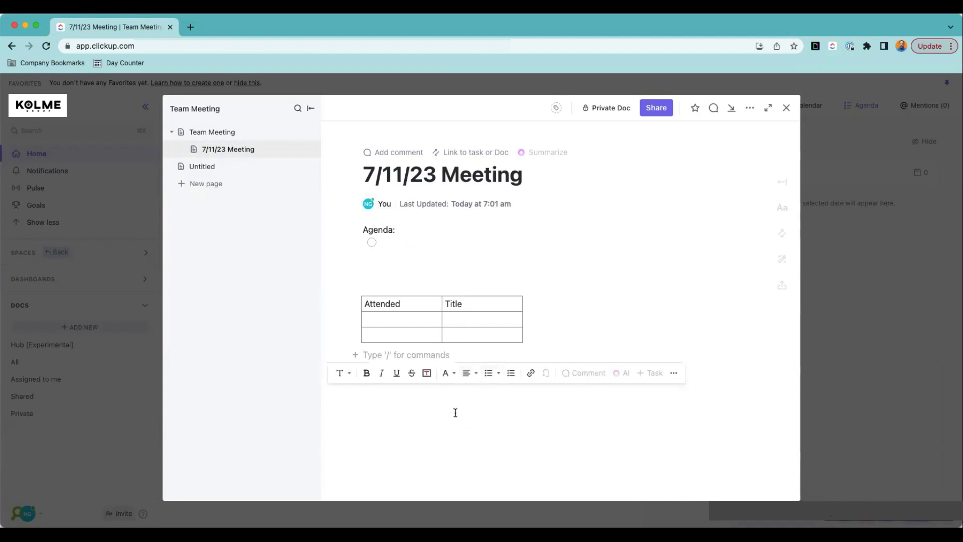
Step: Fill the agenda checklist with 'Summary of last week', 'Q2 numbers' and 'Celebrate Wins'
left_click(444, 242)
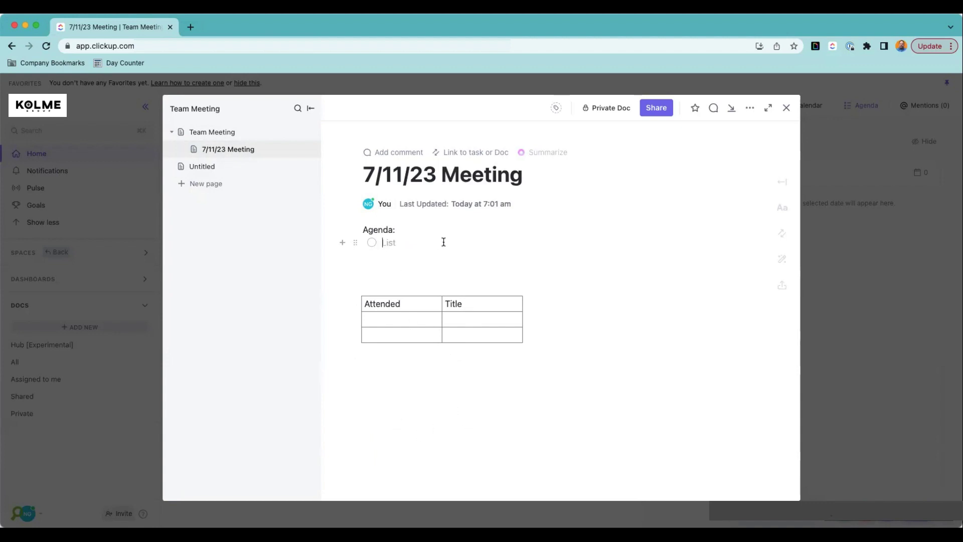
type("Summary of last week")
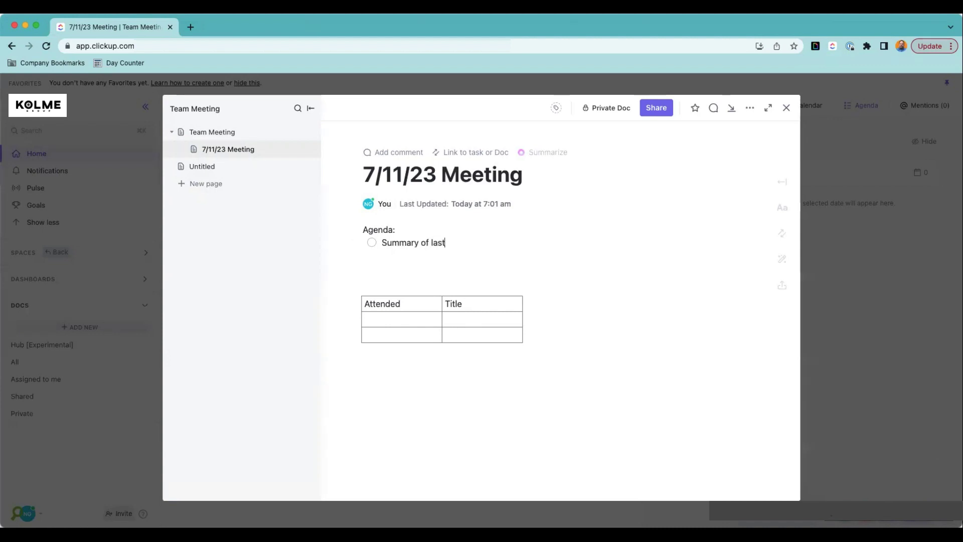
key("Return")
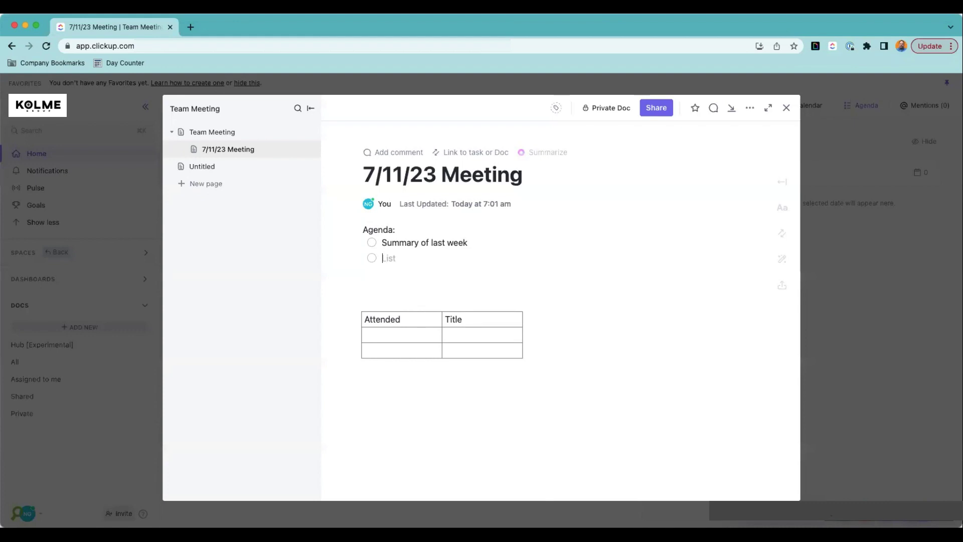
type("Q2 numbers")
key("Return")
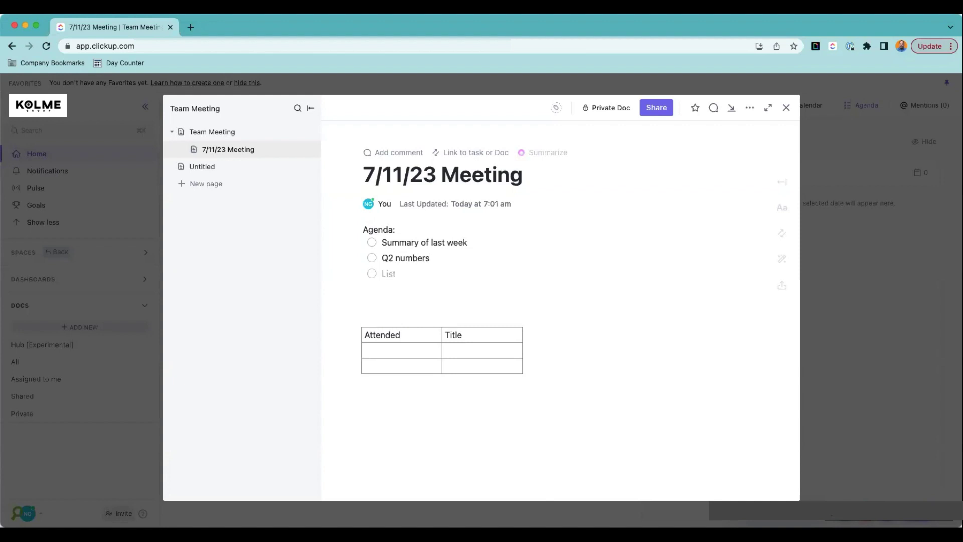
type("Celebrate Wins")
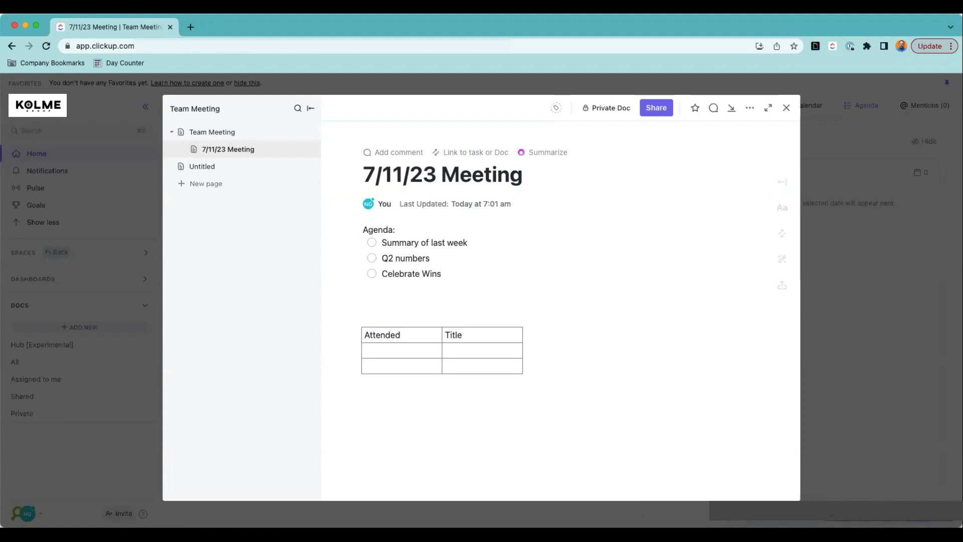
Step: Enter two attendees' names in the attendance table with titles PM and Admin
left_click(401, 351)
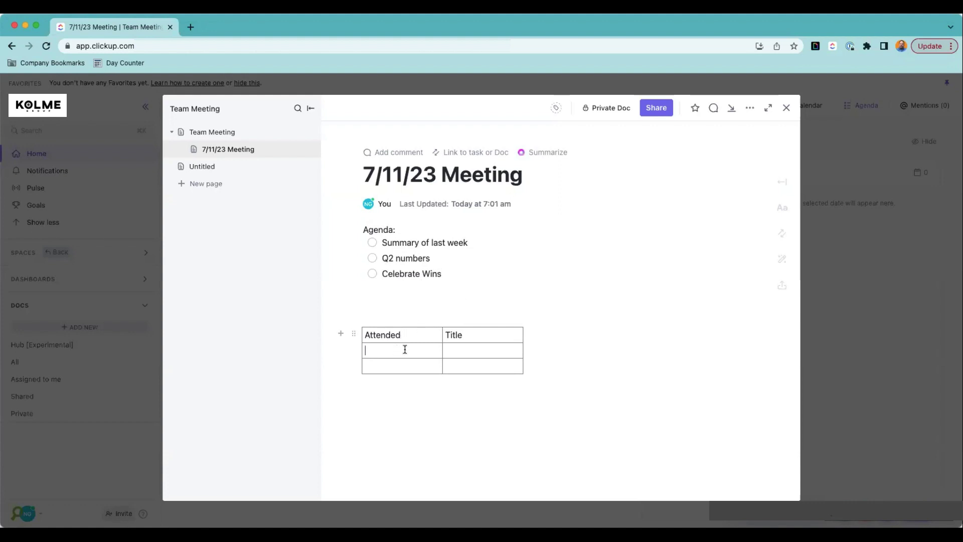
type("Jonny")
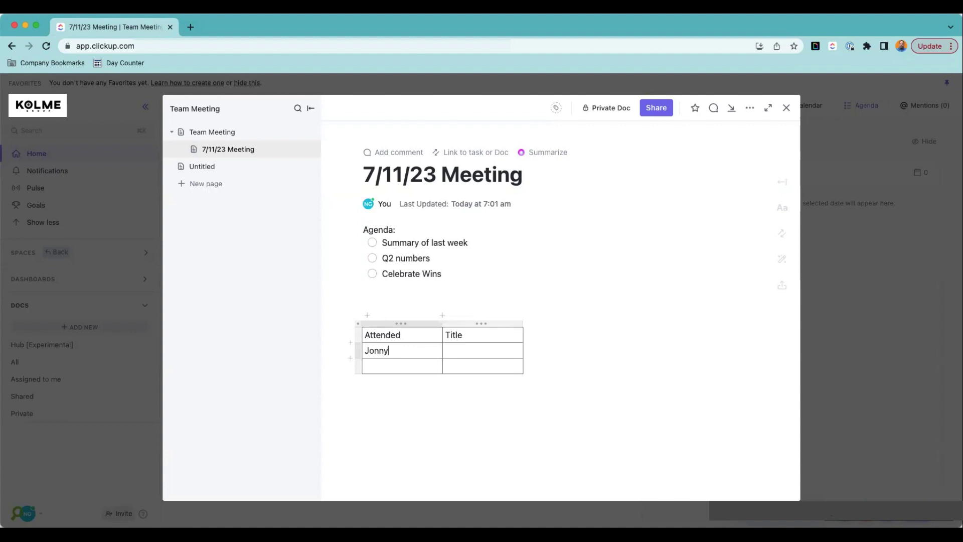
left_click(482, 350)
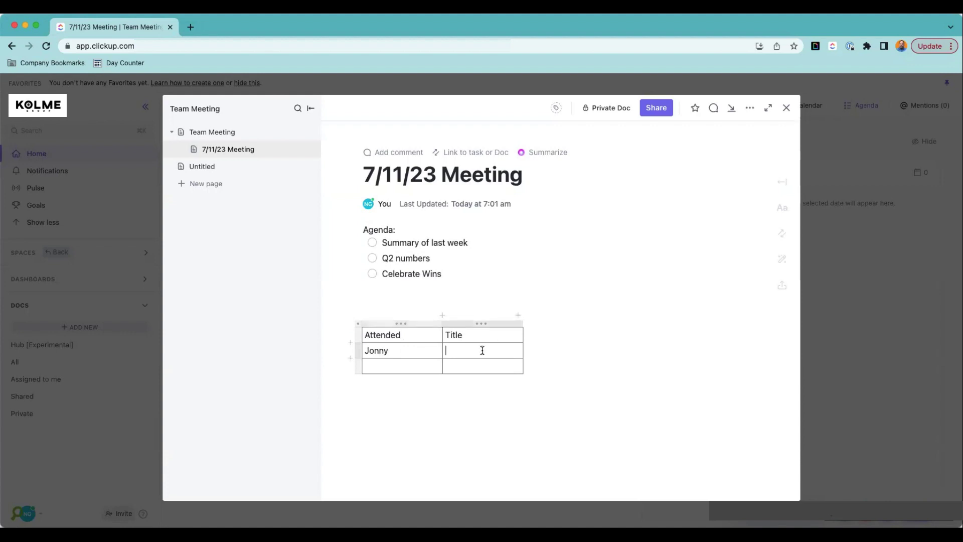
type("PM")
left_click(422, 367)
type("Nate")
left_click(459, 368)
type("Admin")
key("Return")
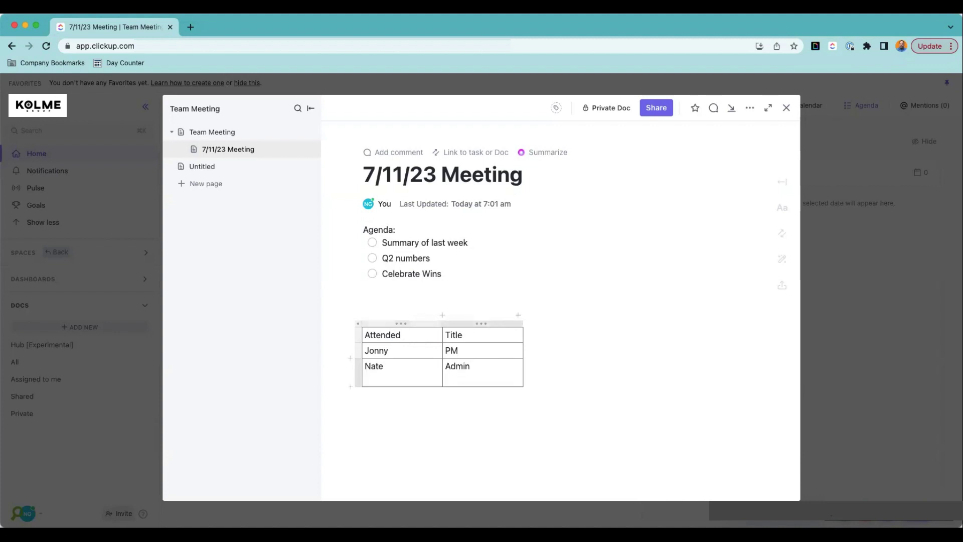
key("BackSpace")
Step: Add three empty rows to the attendance table and place the cursor below it
left_click(351, 374)
left_click(351, 390)
left_click(350, 404)
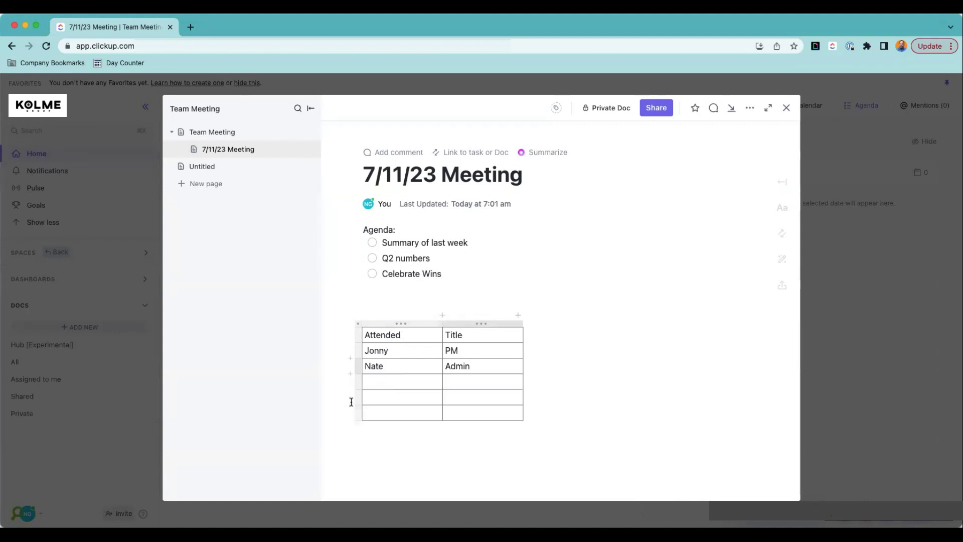
scroll(532, 398, "down", 1)
left_click(440, 440)
scroll(460, 319, "up", 1)
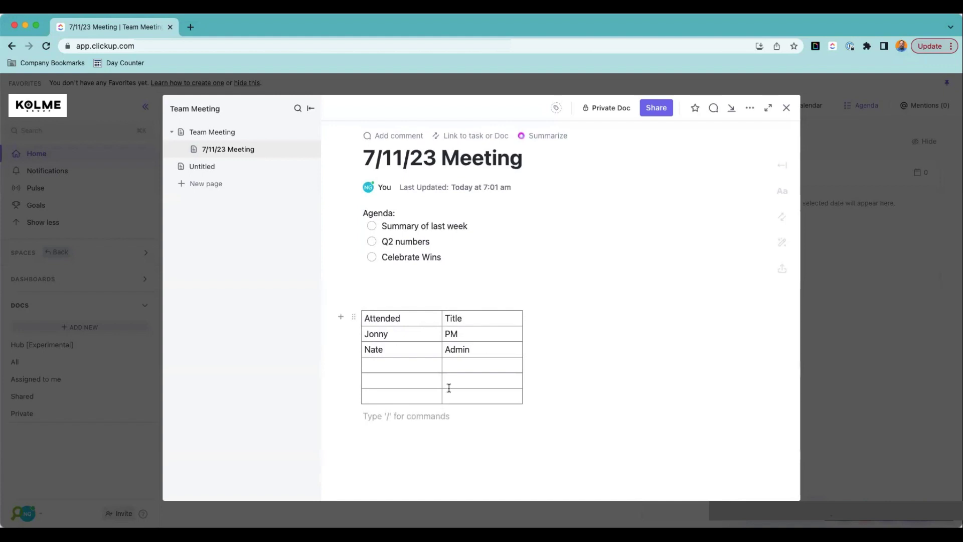
Step: Below the table, write a 'Notes:' heading and the line 'Ideas for Enterprise clients.'
key("Return")
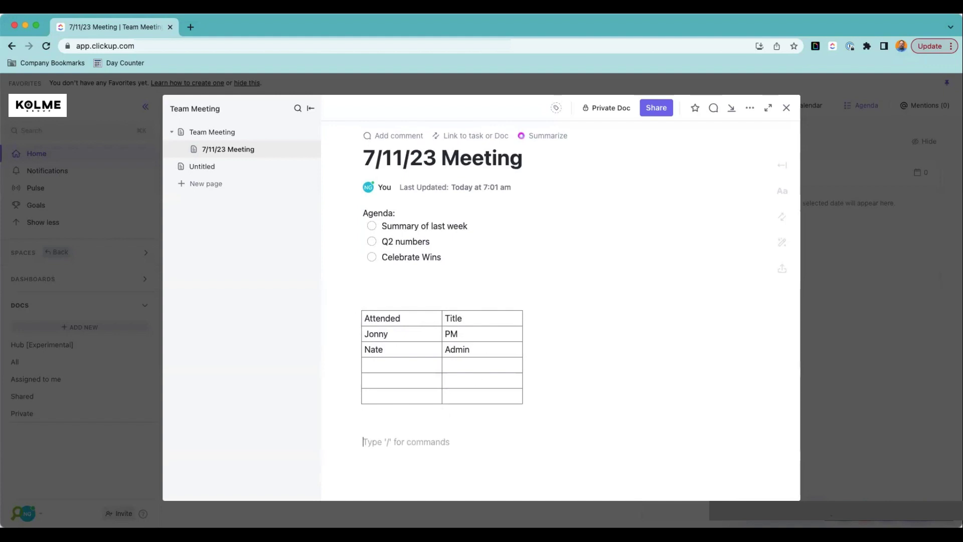
type("Notes")
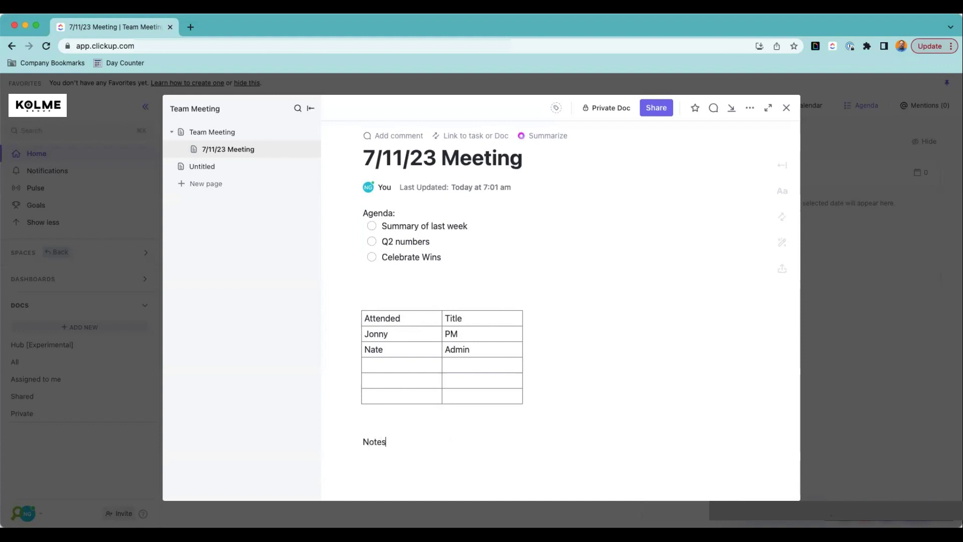
type(":")
key("Return")
scroll(400, 372, "down", 2)
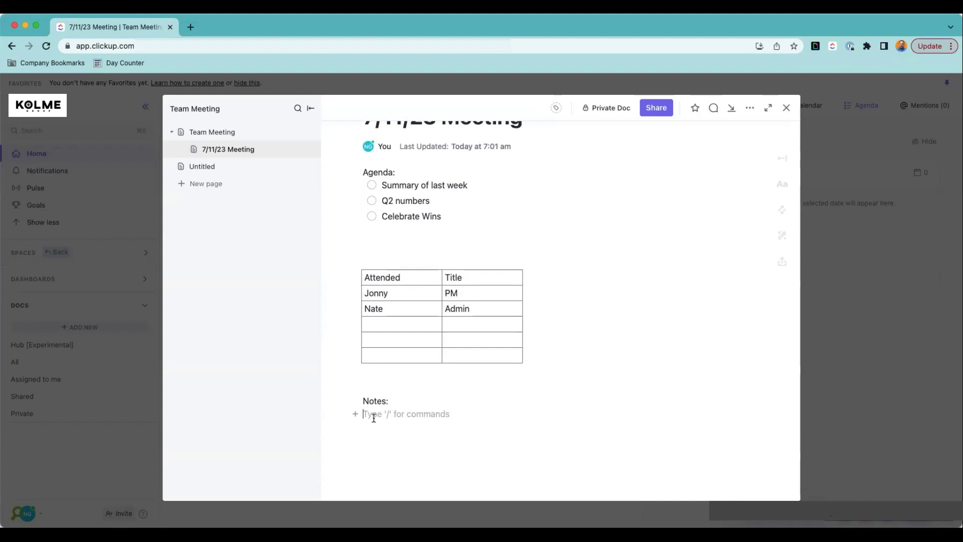
key("Return")
type("Id")
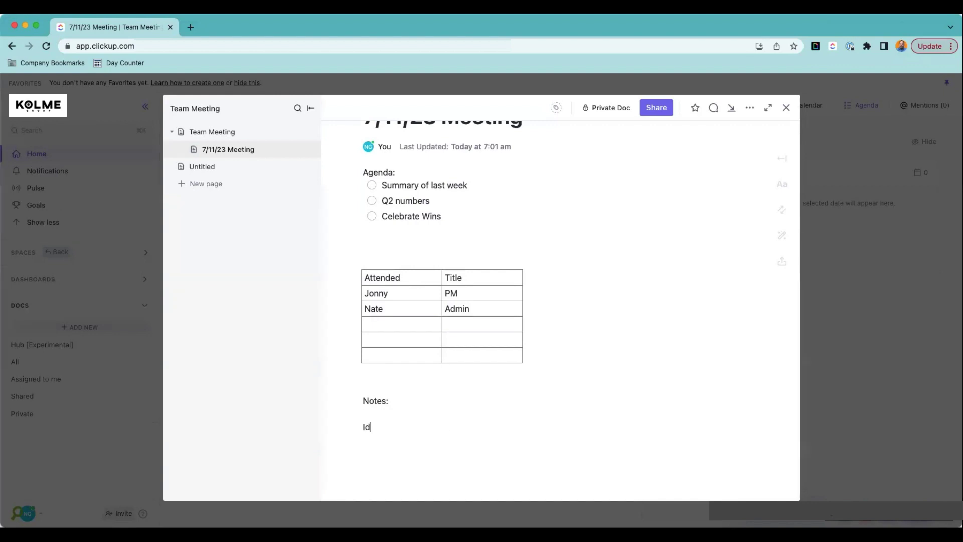
type("eas for")
type("Enter")
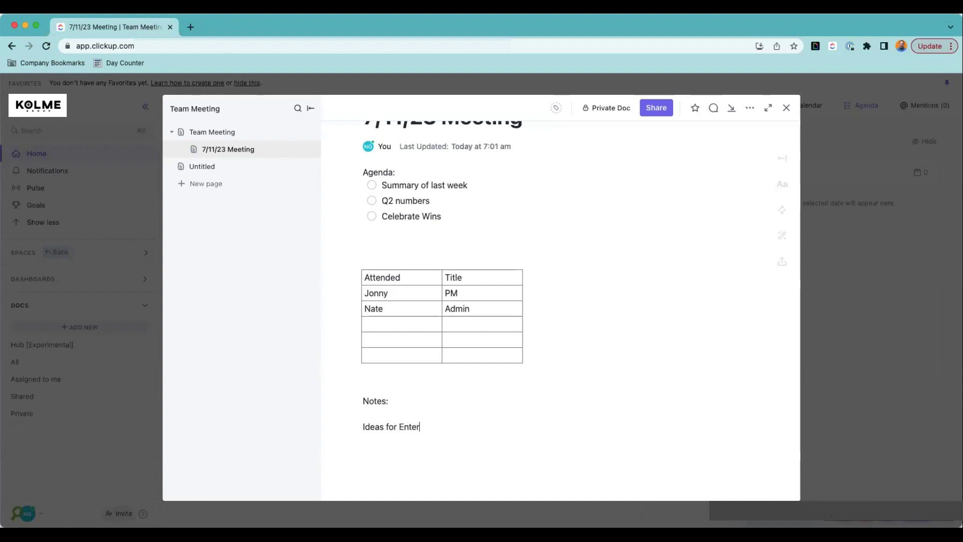
type("prise clients.")
key("Return")
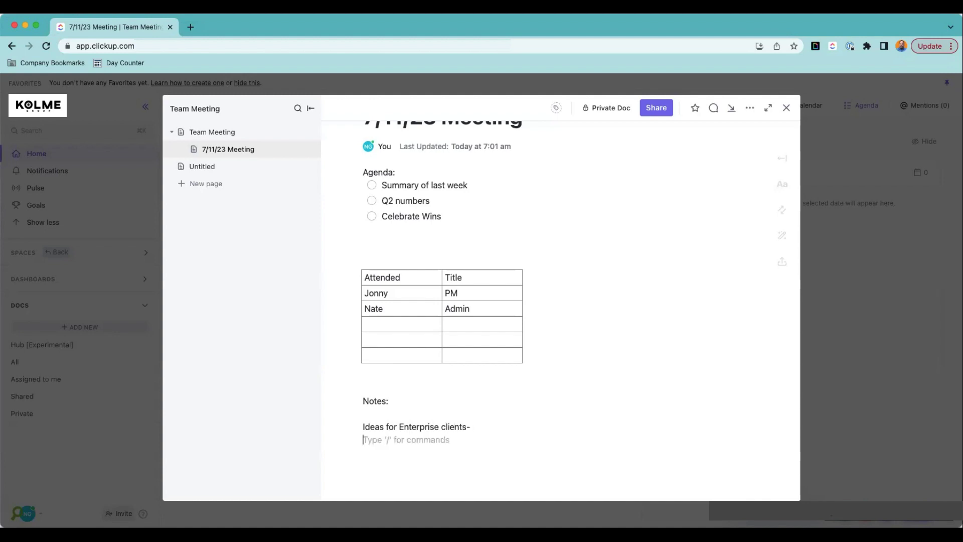
Step: Add bullets: call all of them by monday, bad idea, good idea, great idea, bad idea
type("- ")
type("call all of them by")
type(" monday")
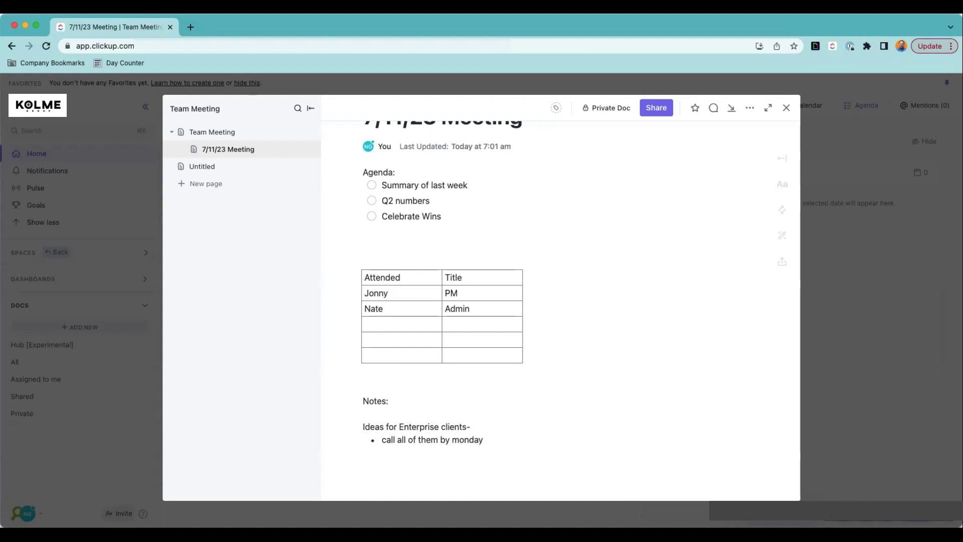
key("Return")
type("bad idea")
key("Return")
type("good idea")
key("Return")
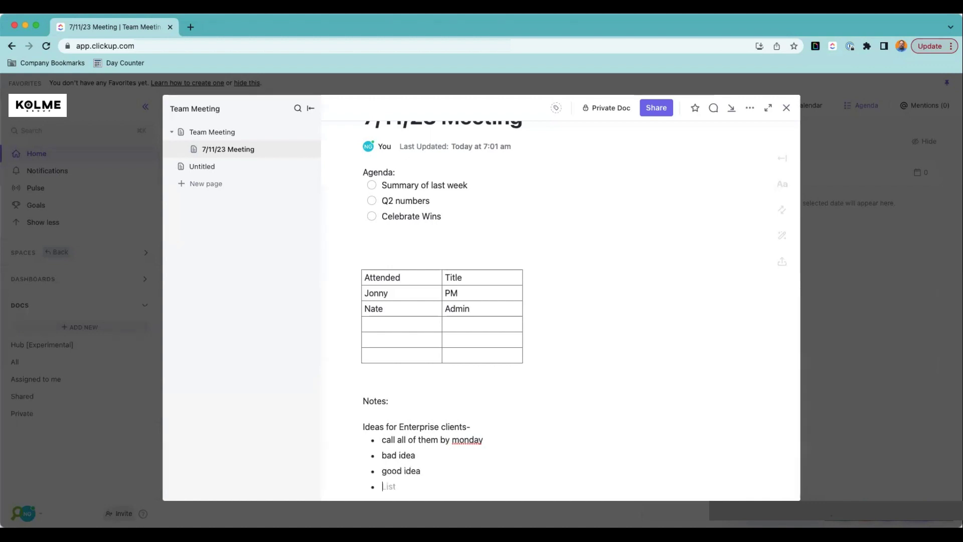
type("great idea")
key("Return")
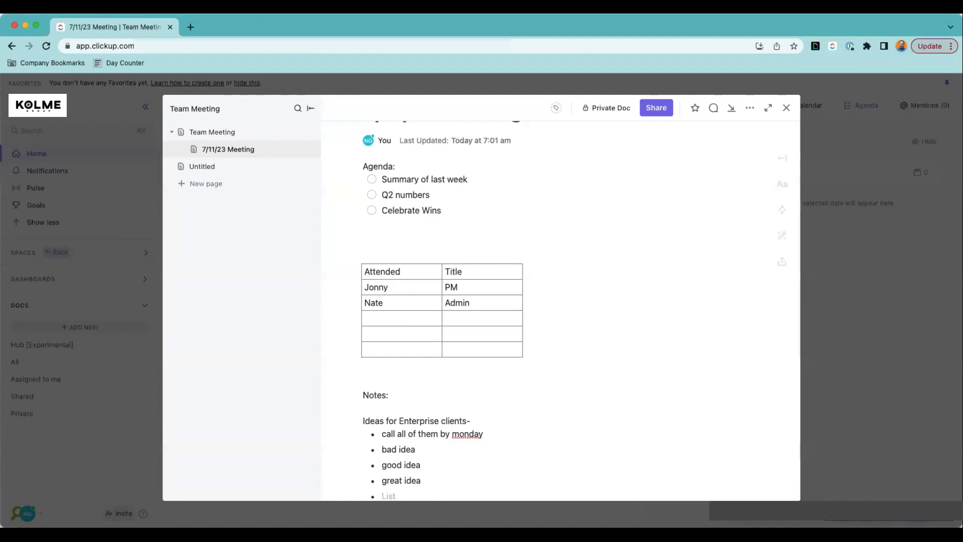
type("bad idea")
key("Return")
scroll(384, 350, "down", 3)
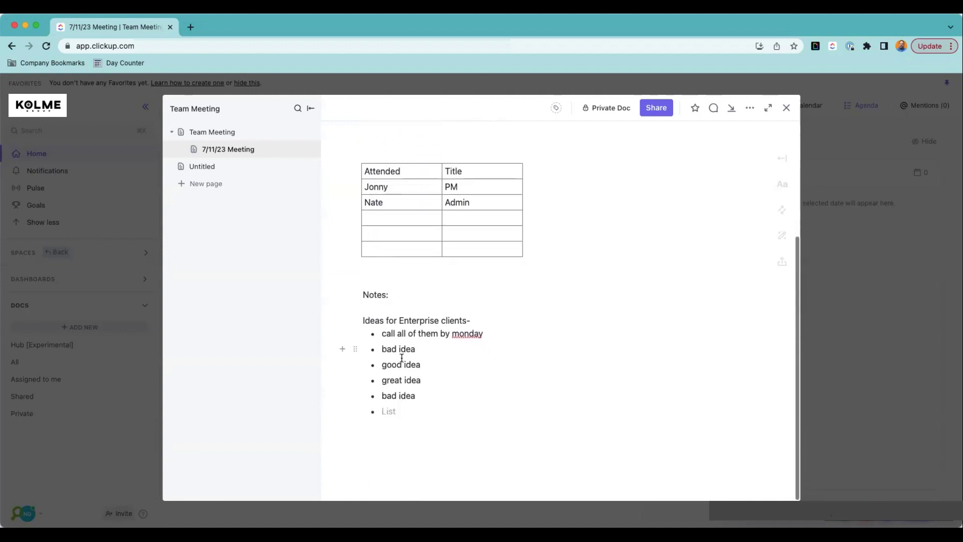
left_click(429, 347)
Step: Select the 'call all of them by monday' bullet text and convert it into a task
left_click_drag(421, 349, 381, 350)
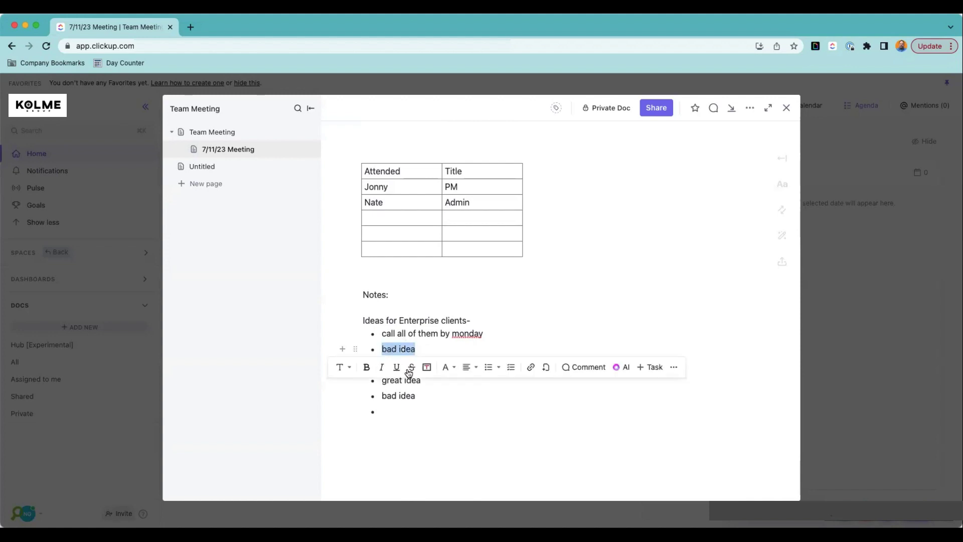
left_click(421, 385)
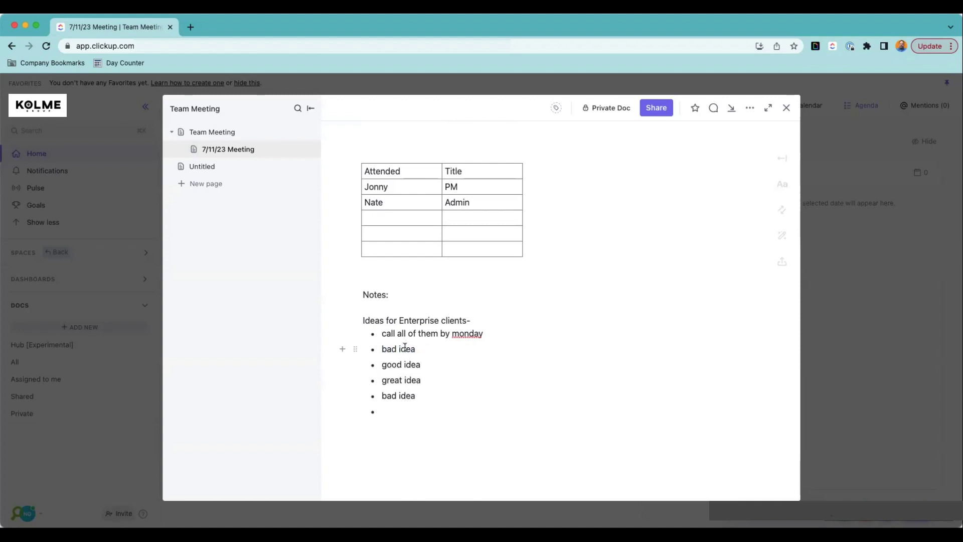
left_click_drag(381, 334, 486, 335)
left_click_drag(422, 381, 382, 380)
left_click(448, 358)
left_click_drag(490, 334, 377, 334)
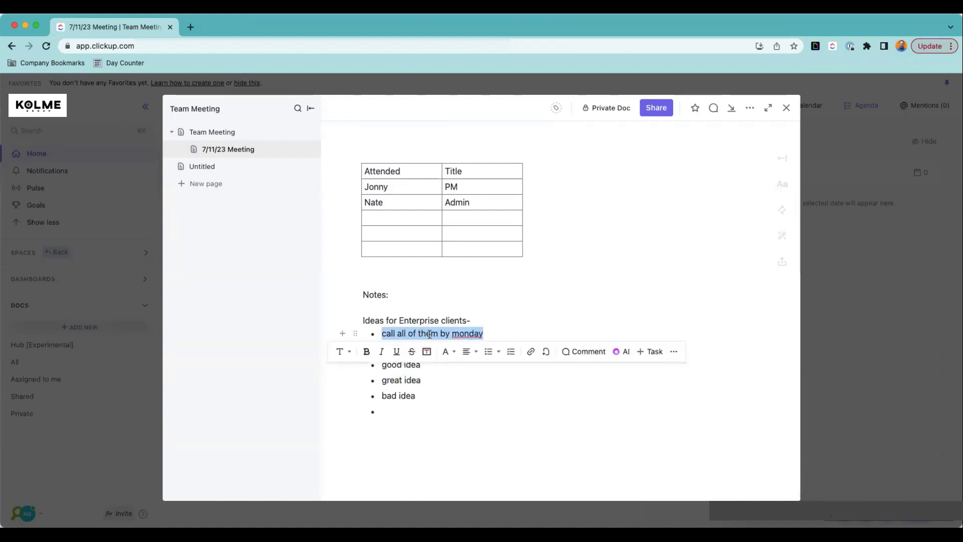
left_click(650, 351)
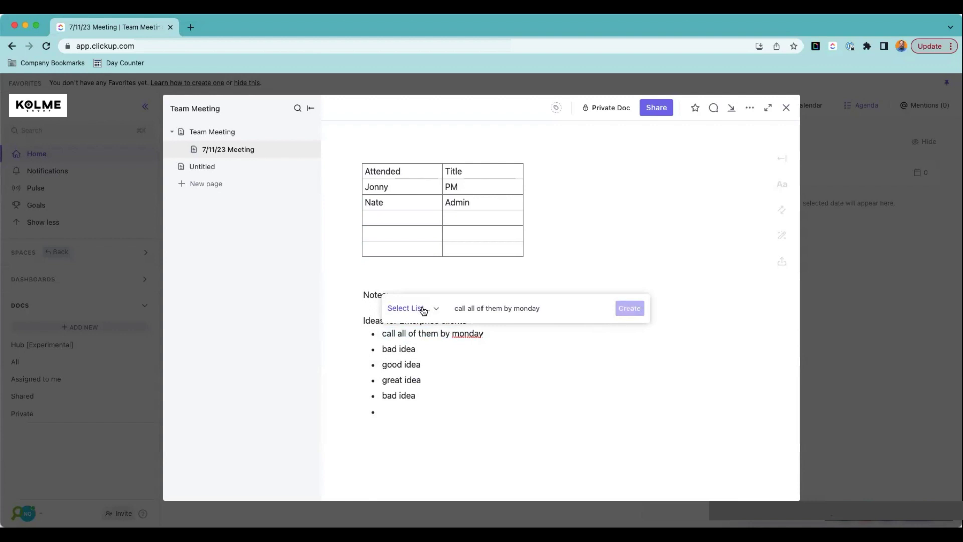
Step: Create the task in the Monthly/Quarterly list, assigned to me and due Monday, July 17
left_click(423, 308)
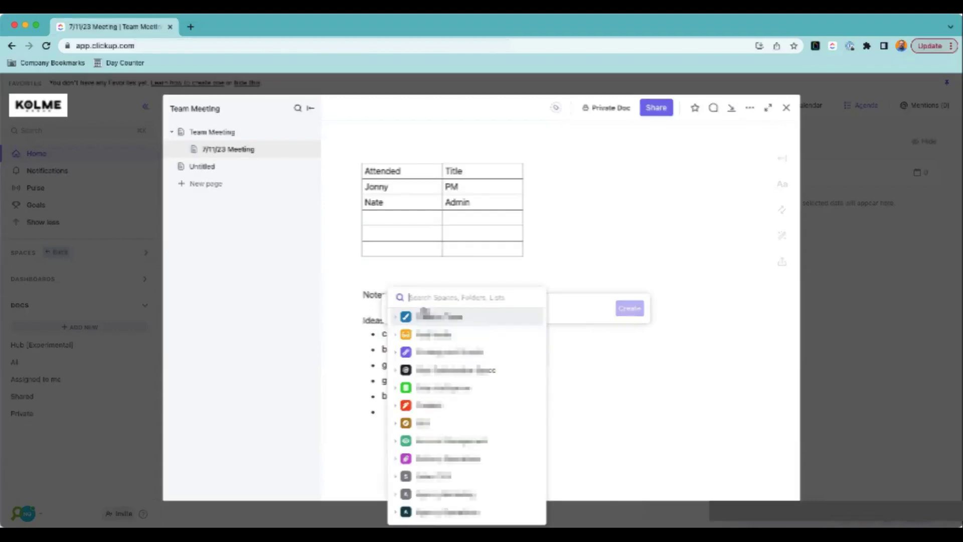
key("Escape")
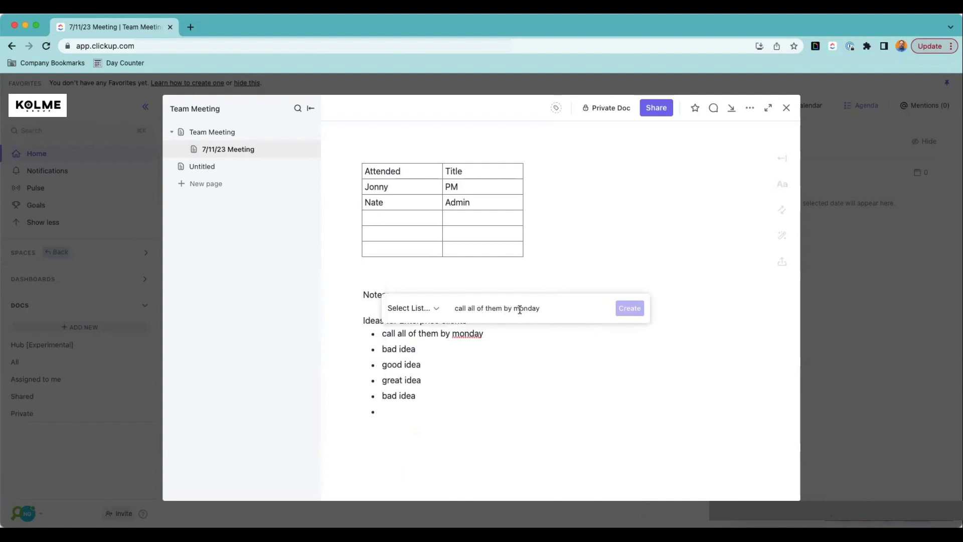
left_click(425, 309)
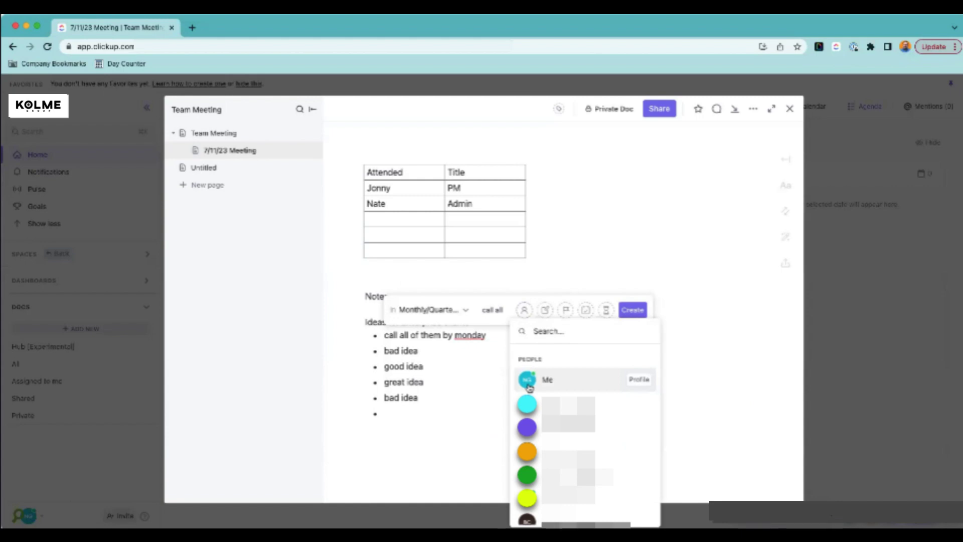
left_click(529, 383)
left_click(582, 308)
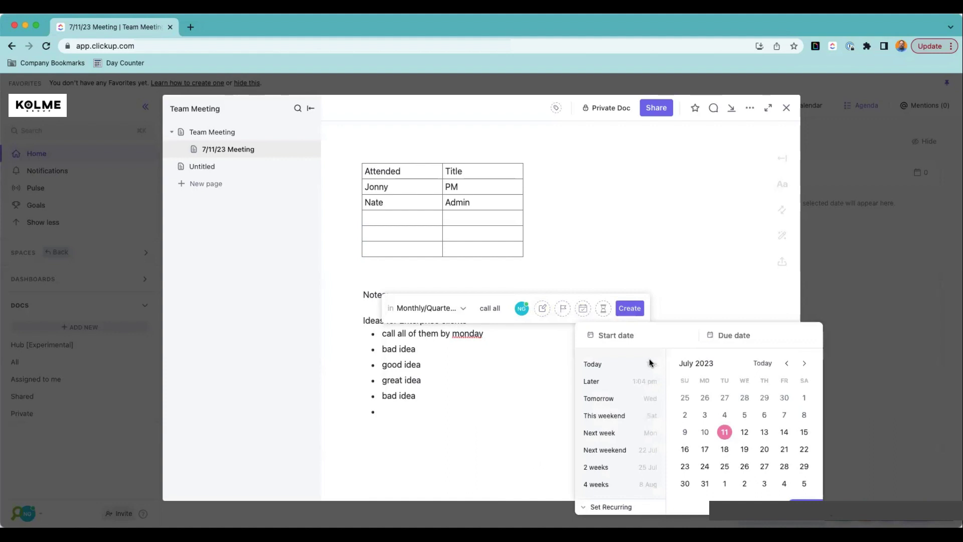
left_click(704, 450)
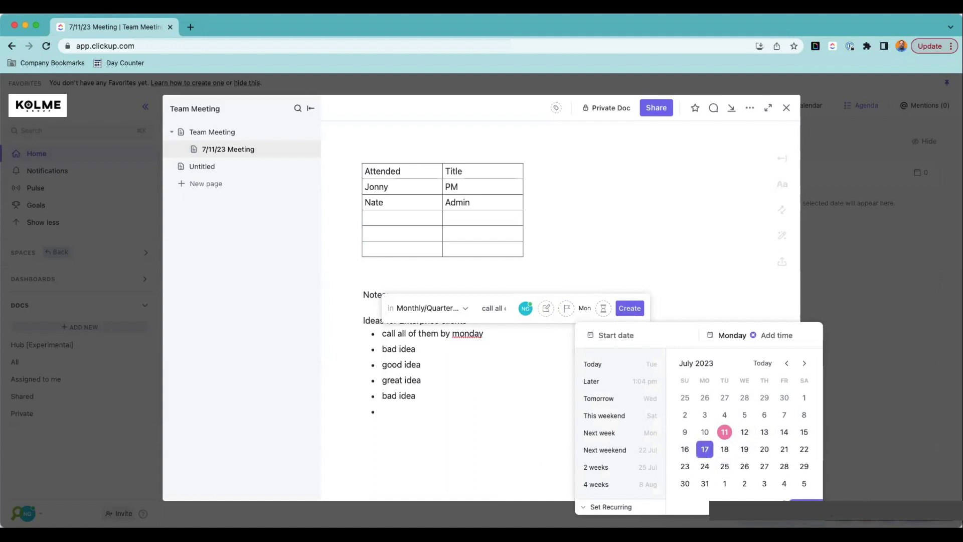
left_click(805, 500)
left_click(630, 308)
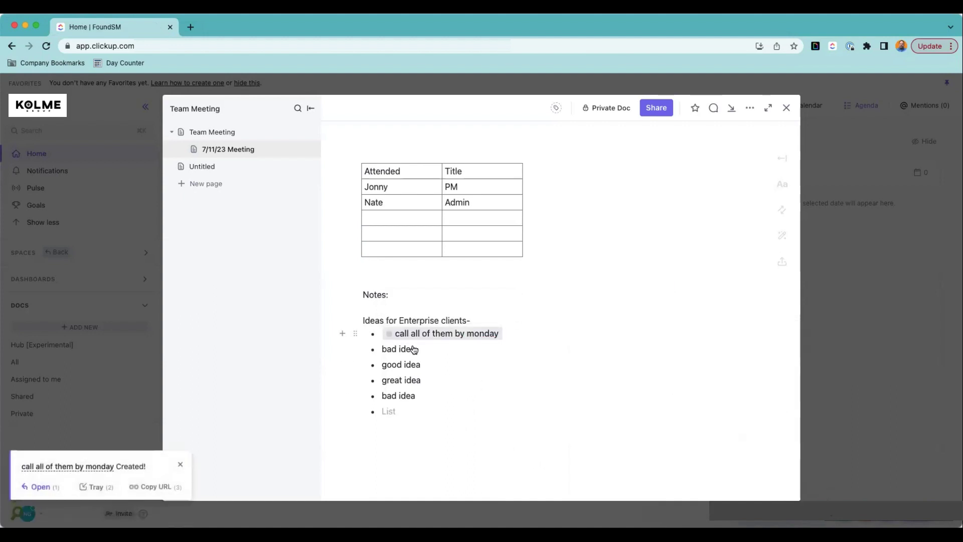
Step: Change the 'call all of them by monday' task from OPEN to IN PROGRESS in its preview card
mouse_move(435, 337)
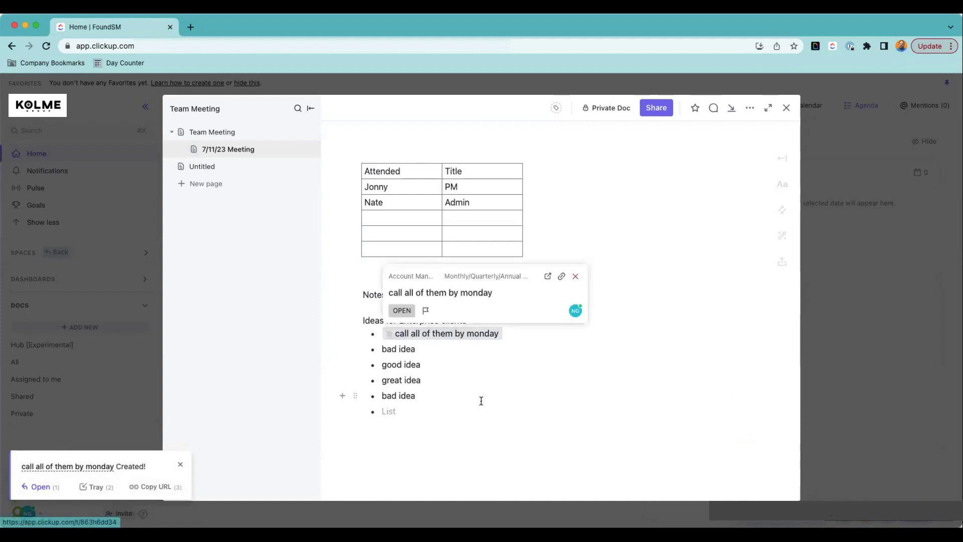
left_click(401, 310)
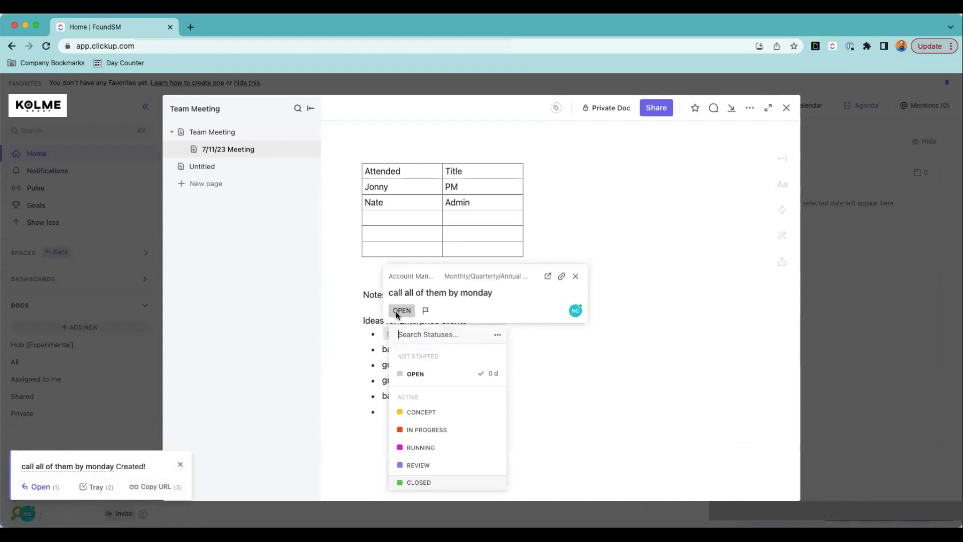
left_click(418, 429)
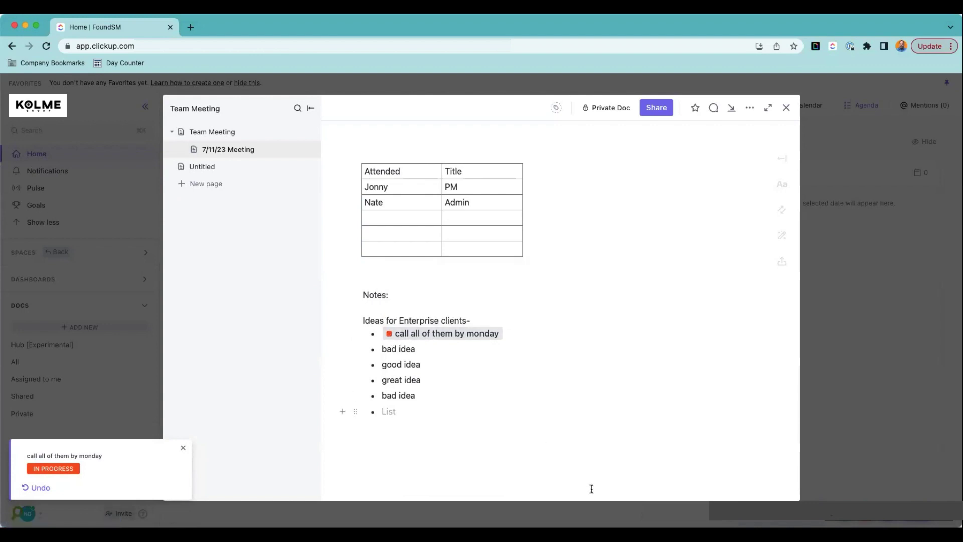
left_click_drag(427, 381, 383, 379)
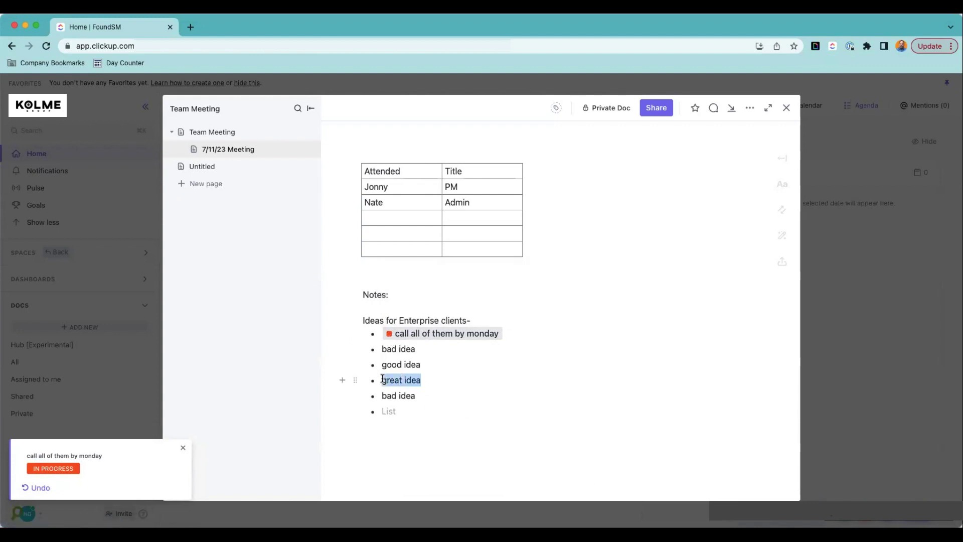
left_click(465, 421)
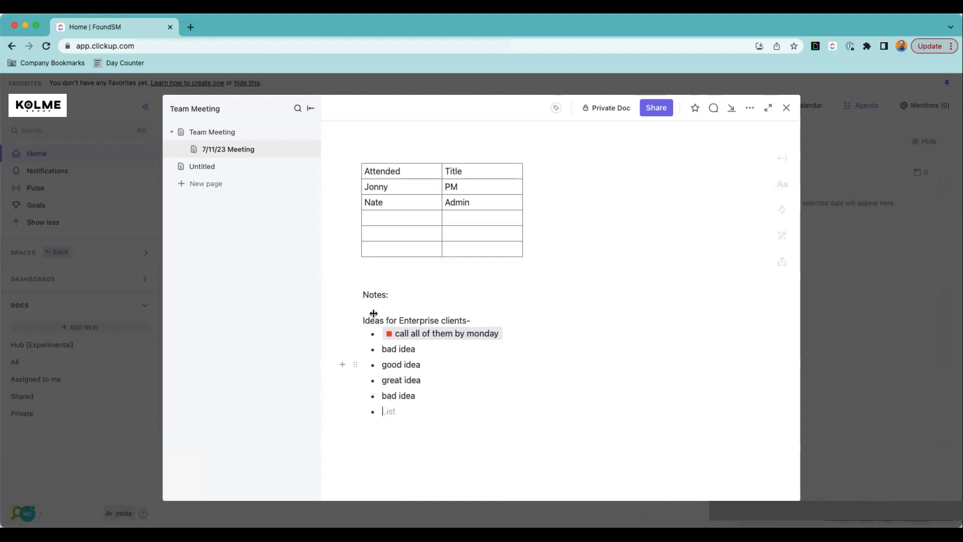
Step: Delete the misplaced Untitled subpage and add a Team Meeting subpage titled '7/18/23 Meeting'
left_click(258, 184)
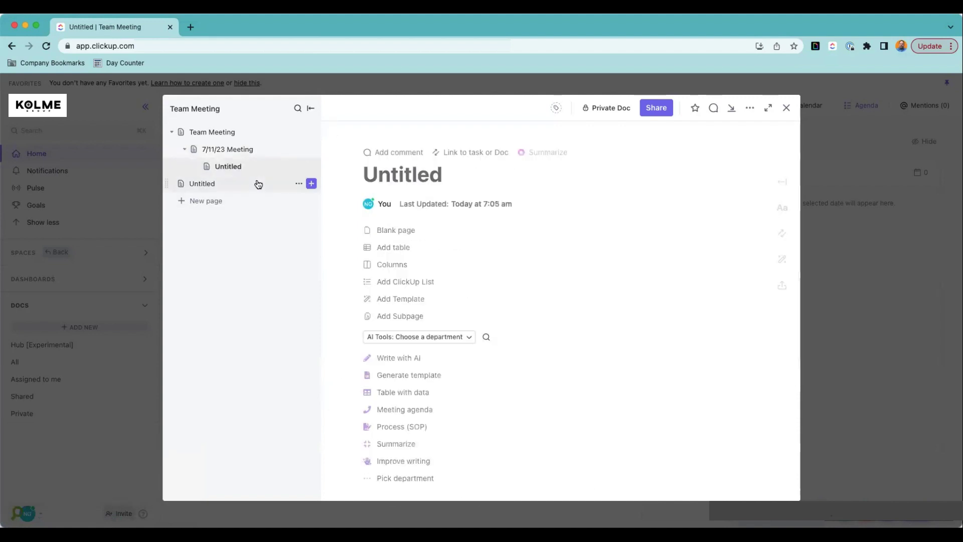
left_click(298, 166)
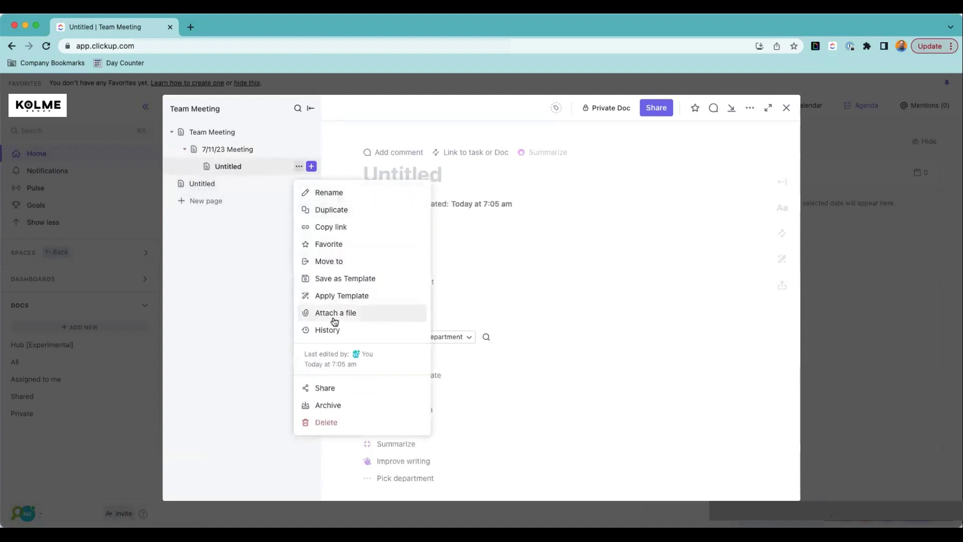
left_click(326, 422)
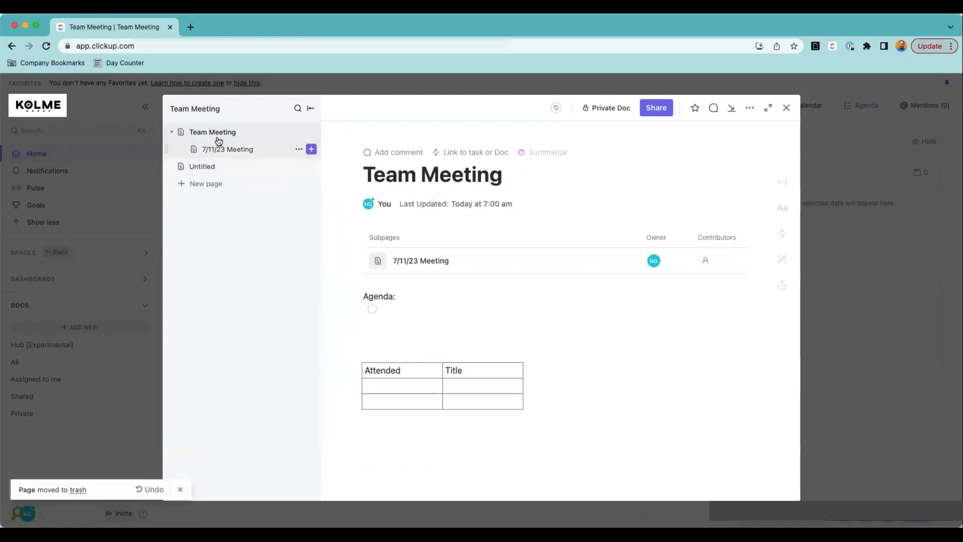
left_click(311, 131)
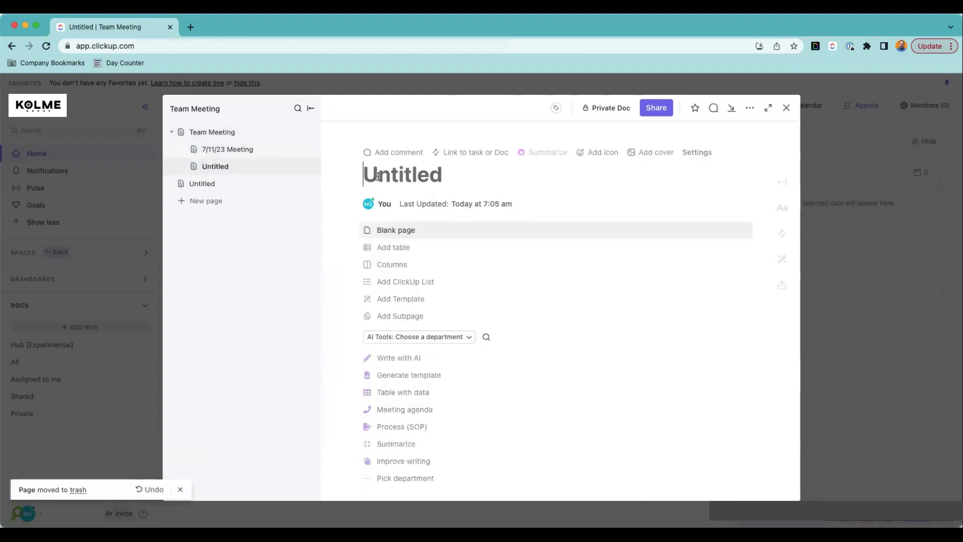
type("7/")
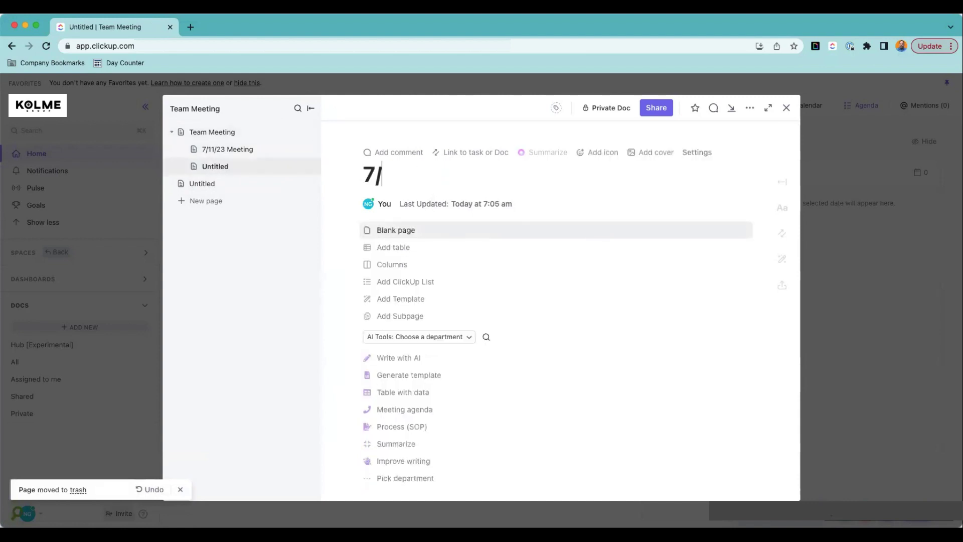
type("18/23")
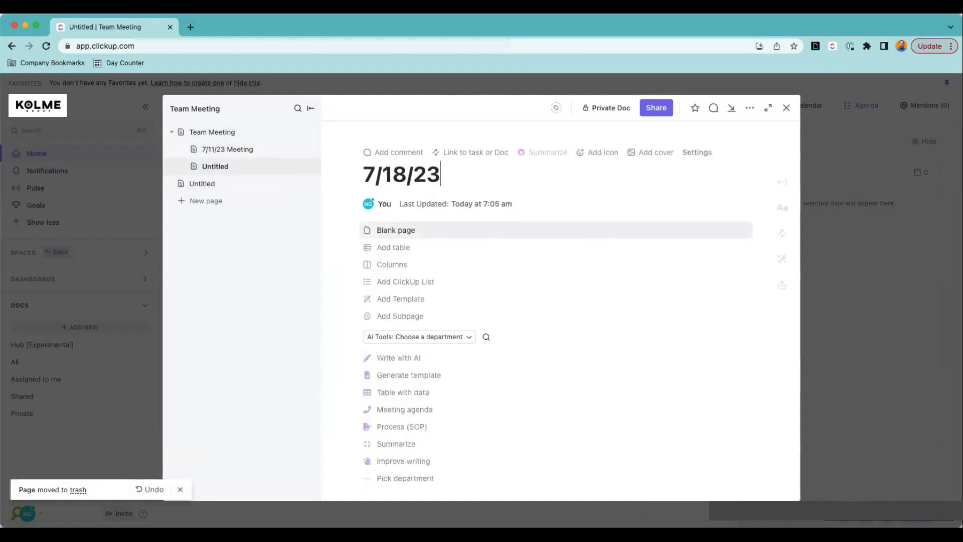
type(" Meeting")
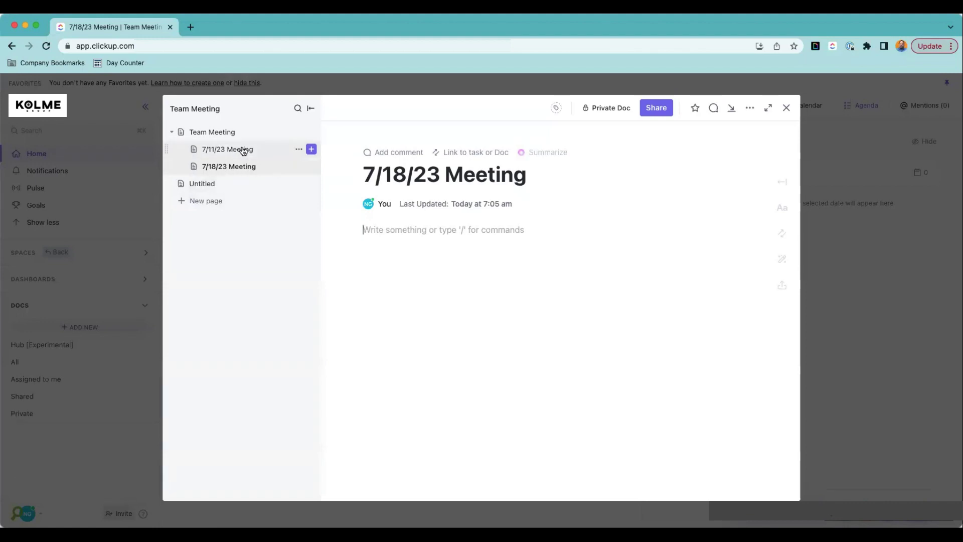
Step: Copy the 'Agenda:' heading from 7/11/23 Meeting into the blank 7/18/23 Meeting page
left_click(242, 149)
left_click_drag(400, 230, 364, 230)
key("ctrl+c")
left_click(364, 229)
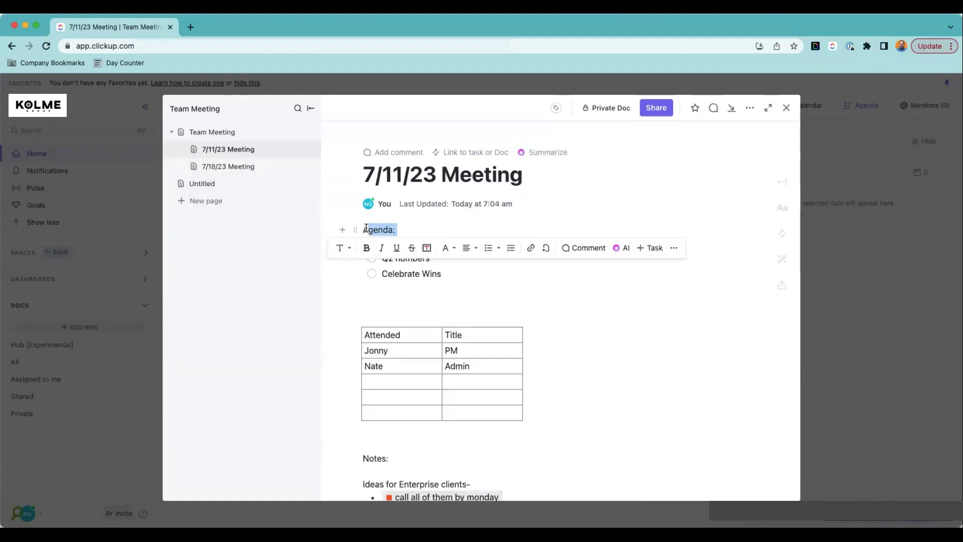
left_click(228, 166)
left_click(392, 232)
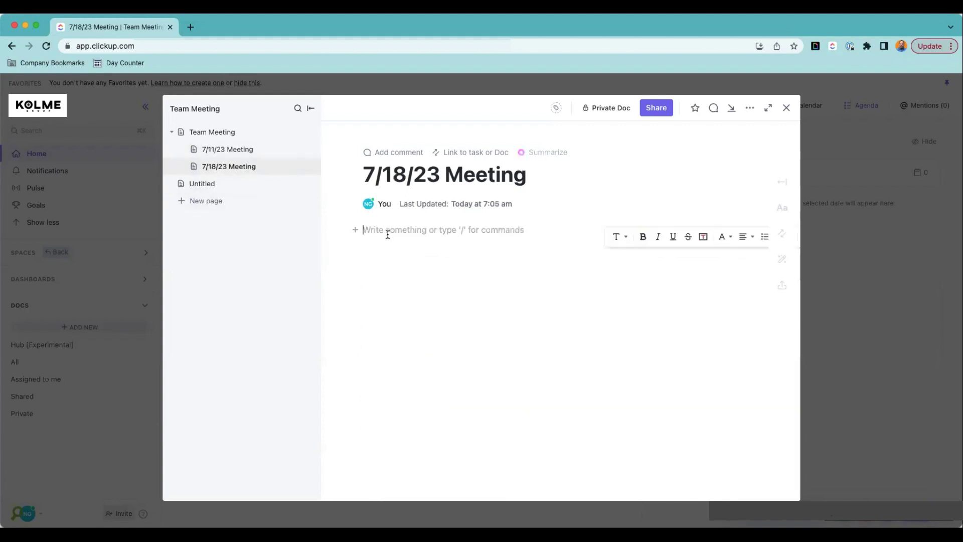
key("ctrl+v")
key("Return")
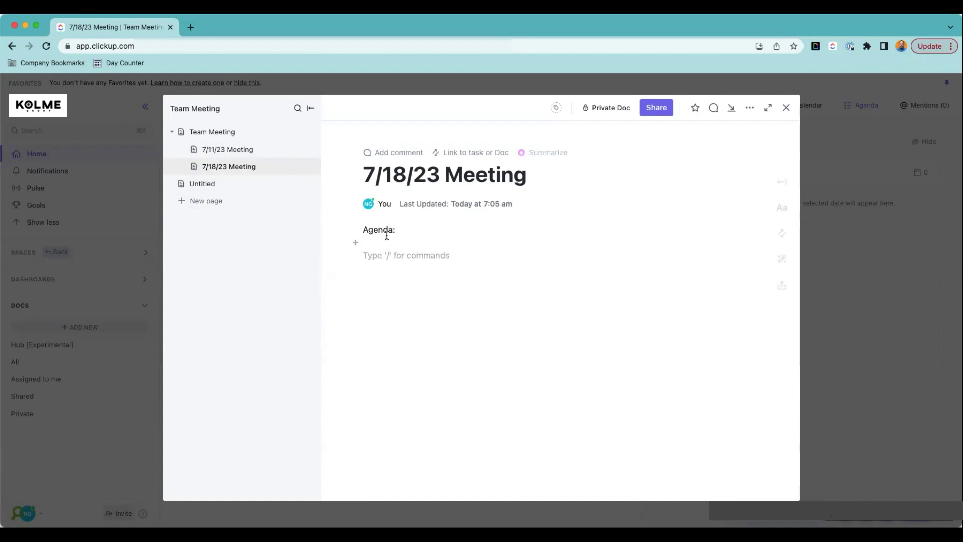
Step: Add the checklist item 'go over last weeks Meeting Tasks' under Agenda:
left_click(373, 244)
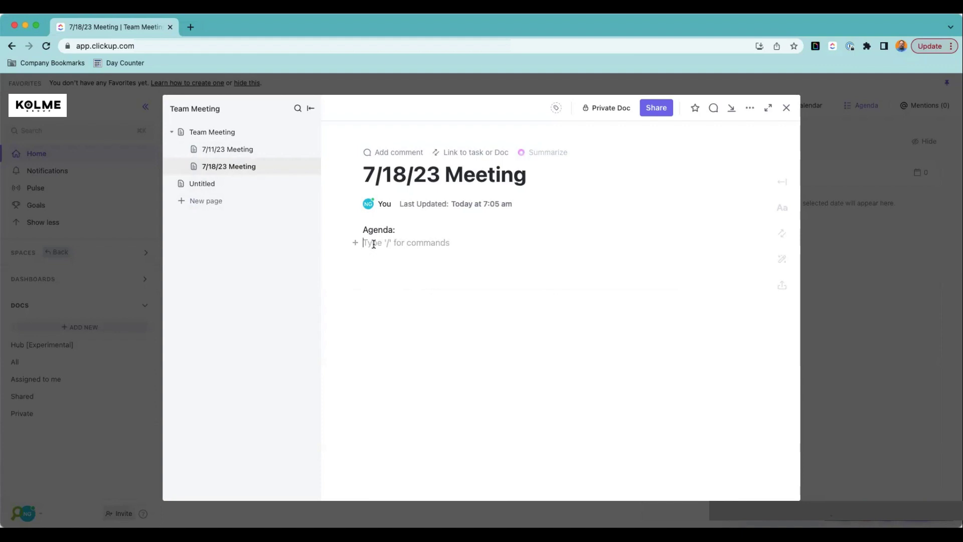
type("/")
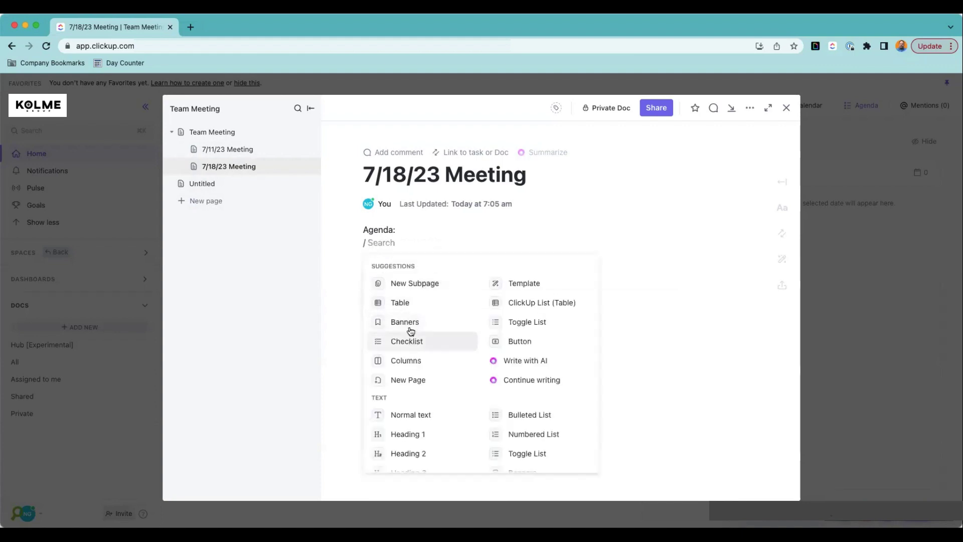
left_click(406, 339)
type("go o")
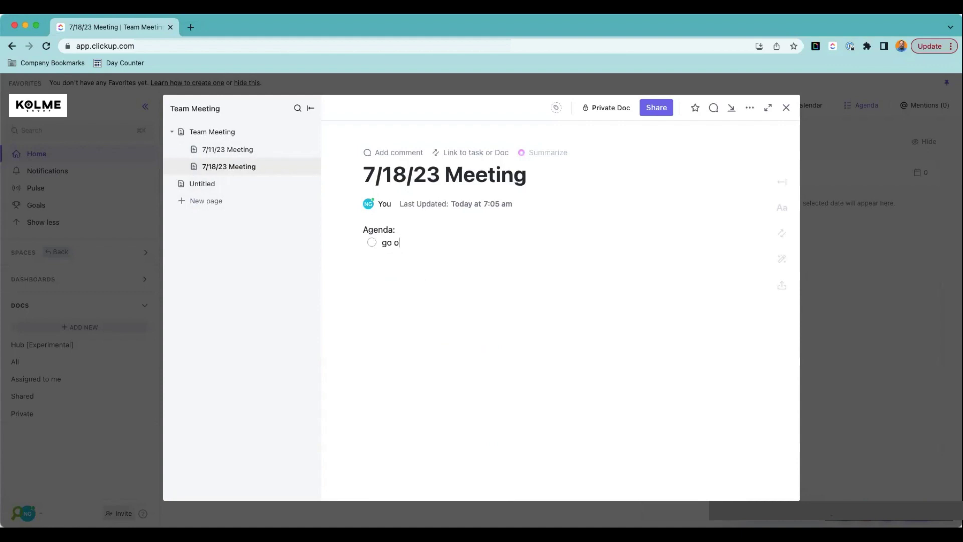
type("ver last weeks Tasks")
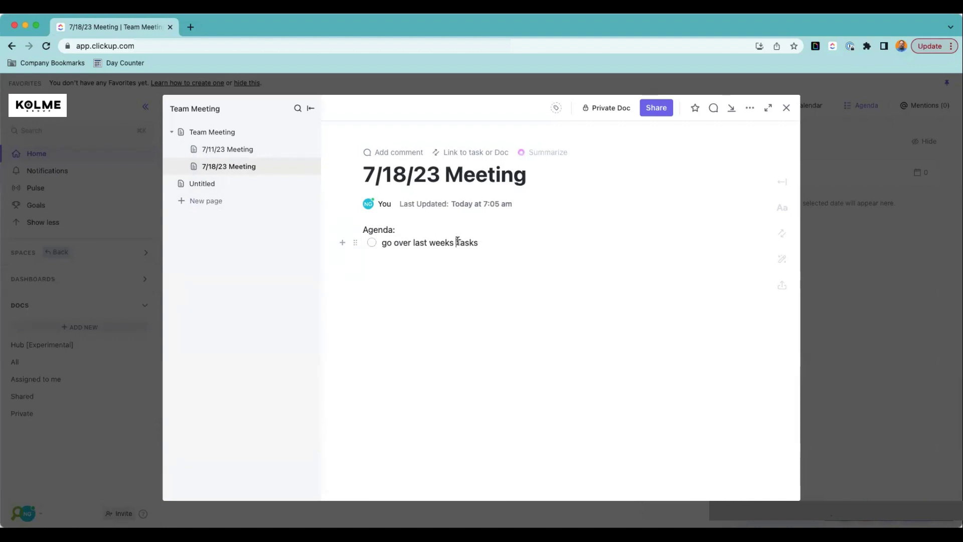
left_click_drag(455, 242, 460, 243)
key("Left")
type("Meeting")
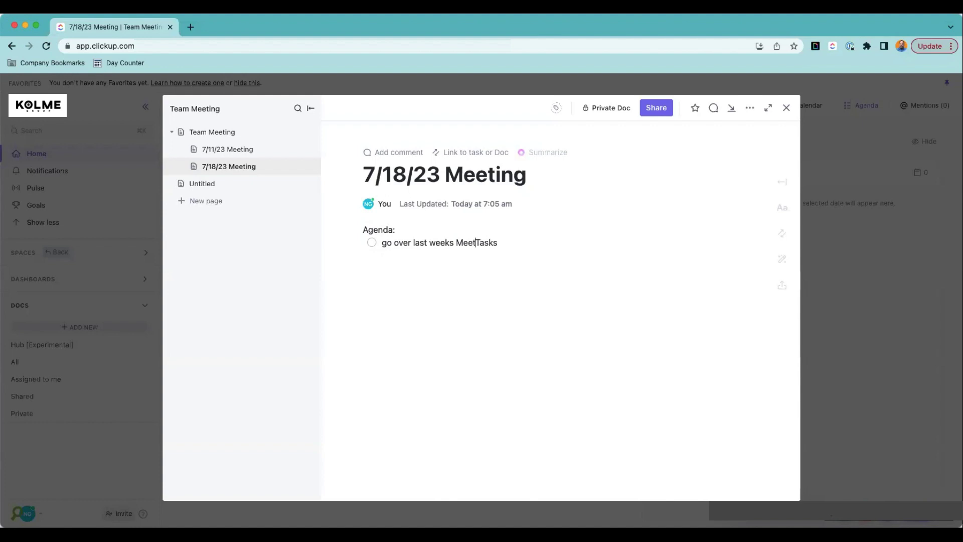
left_click(538, 245)
Step: End the checklist and start a plain-text line beginning 'Me' below it
key("Return")
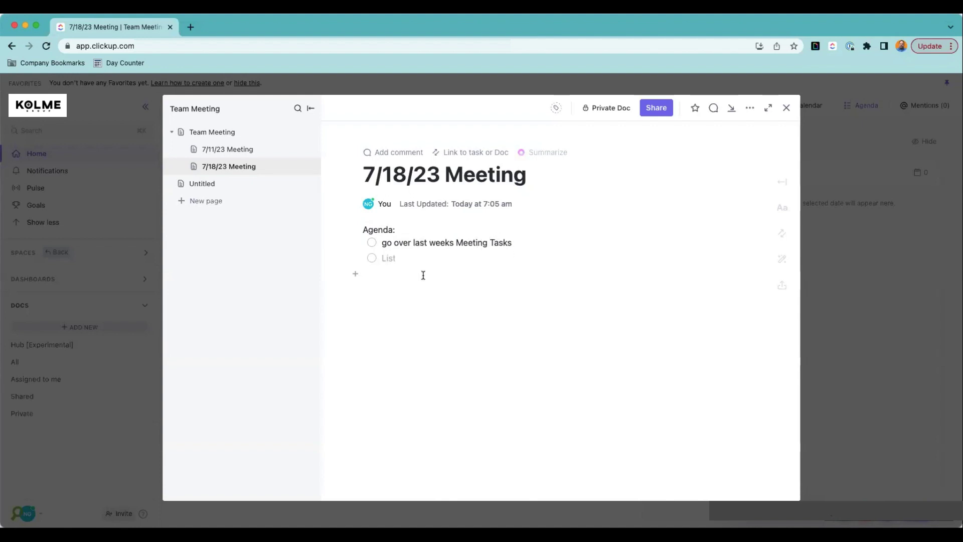
key("Return")
key("Return")
key("Return")
type("Week's Me")
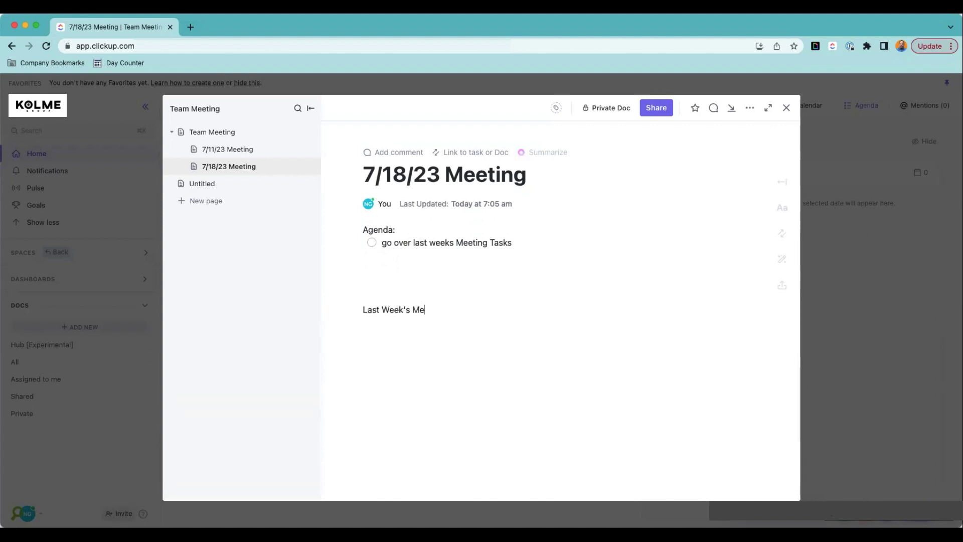
Step: Complete the 'Last Week's Meeting Tasks:' heading, start an empty bullet, and stay on the page
type("eting Tasks:")
key("Return")
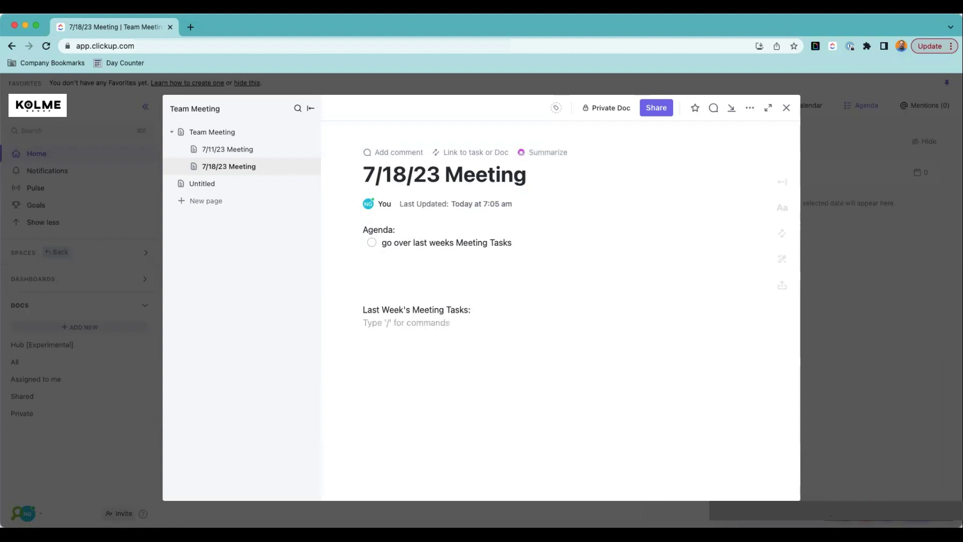
type("-")
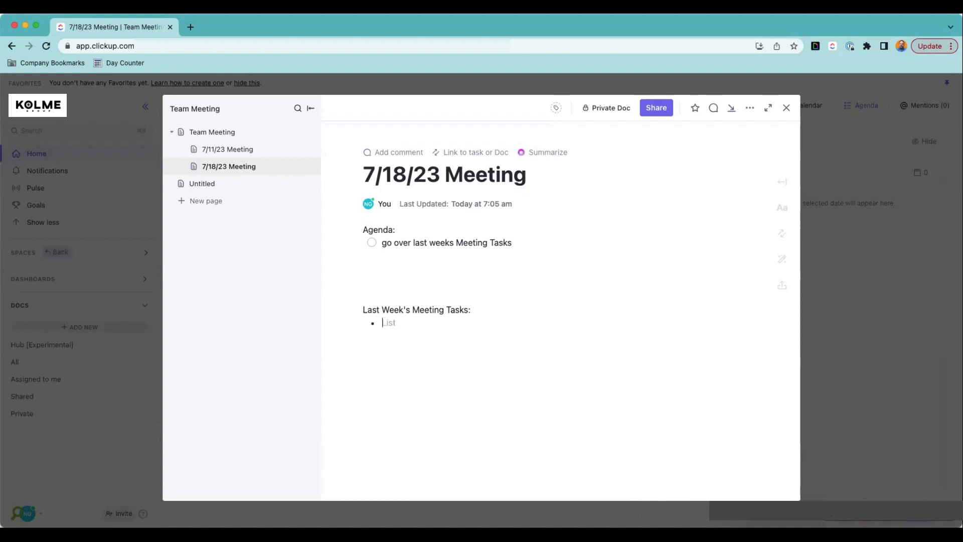
left_click(243, 149)
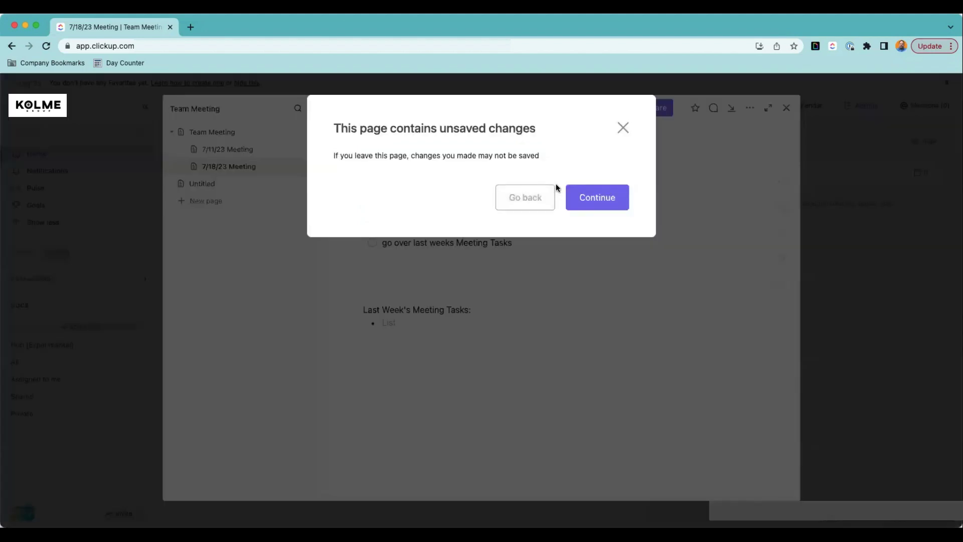
left_click(624, 127)
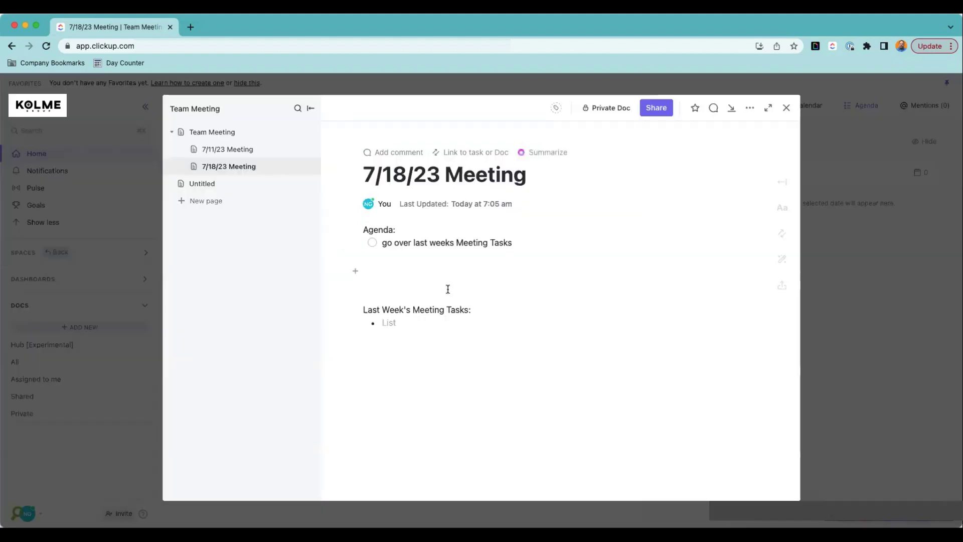
Step: Copy the 'call all of them by monday' task from 7/11/23 into the 7/18/23 bullet
left_click(224, 149)
scroll(419, 336, "down", 3)
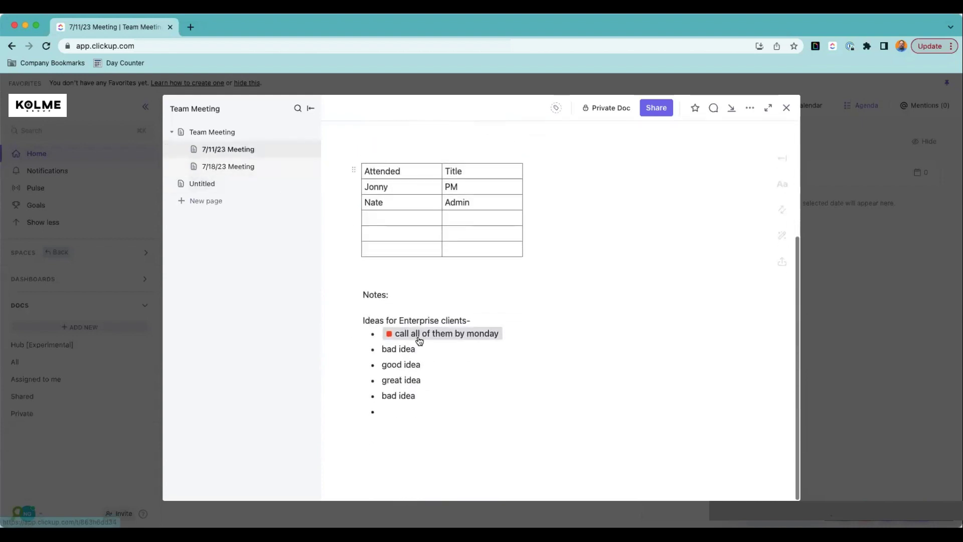
left_click(506, 333)
left_click_drag(416, 327, 381, 329)
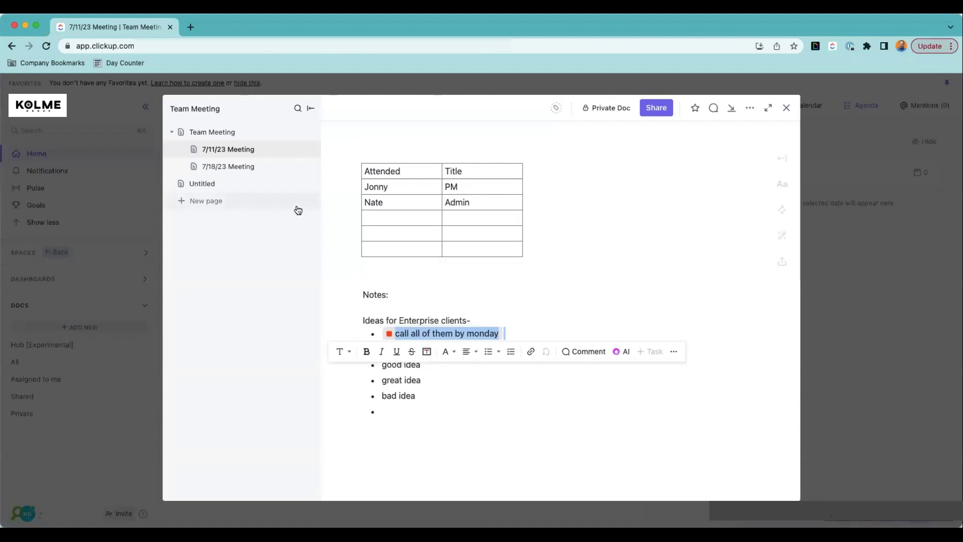
left_click(240, 166)
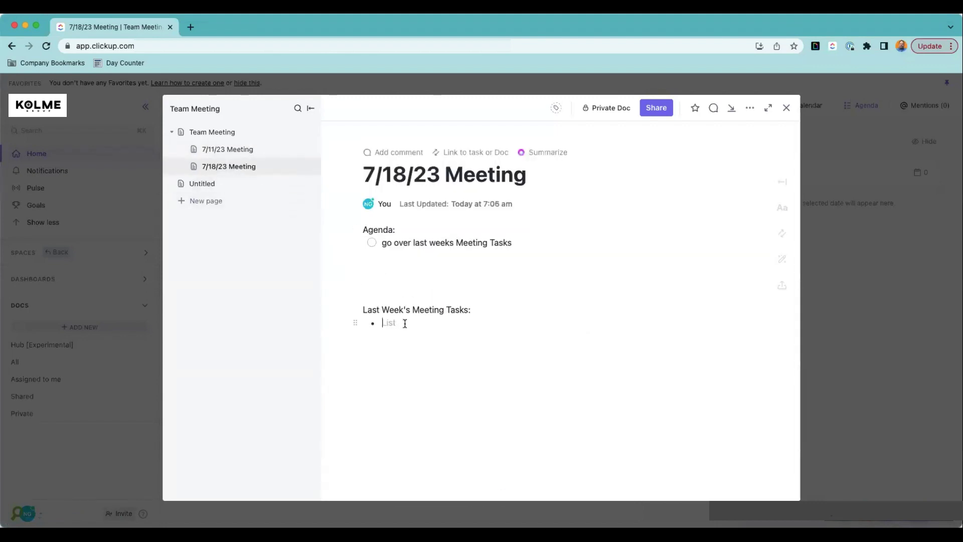
key("super+v")
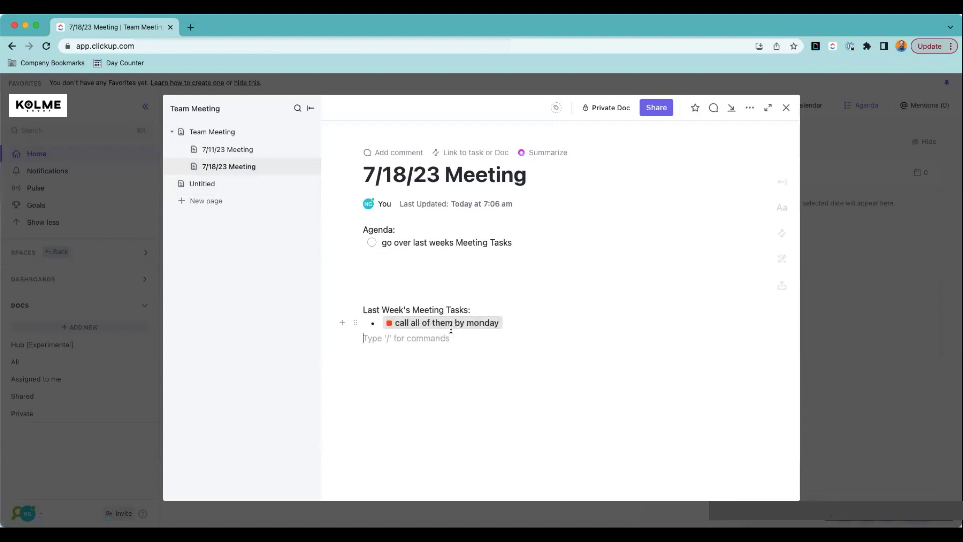
Step: Compare the 7/11/23 and 7/18/23 Meeting pages to check the carried-over task
mouse_move(429, 325)
left_click(226, 149)
scroll(421, 301, "down", 5)
scroll(422, 370, "up", 3)
scroll(422, 371, "down", 3)
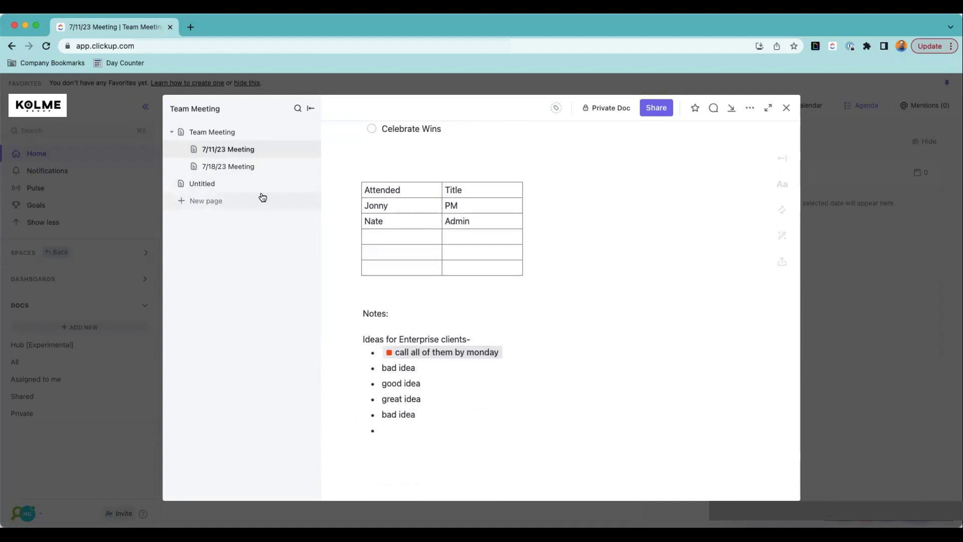
left_click(242, 167)
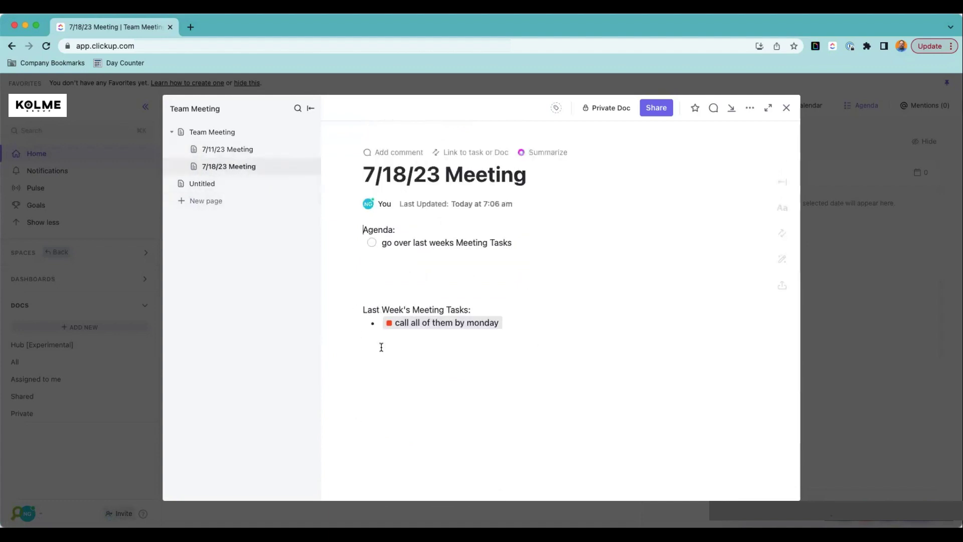
Step: Set the 'call all of them by monday' task status to CLOSED and return to the 7/18/23 page
left_click(390, 323)
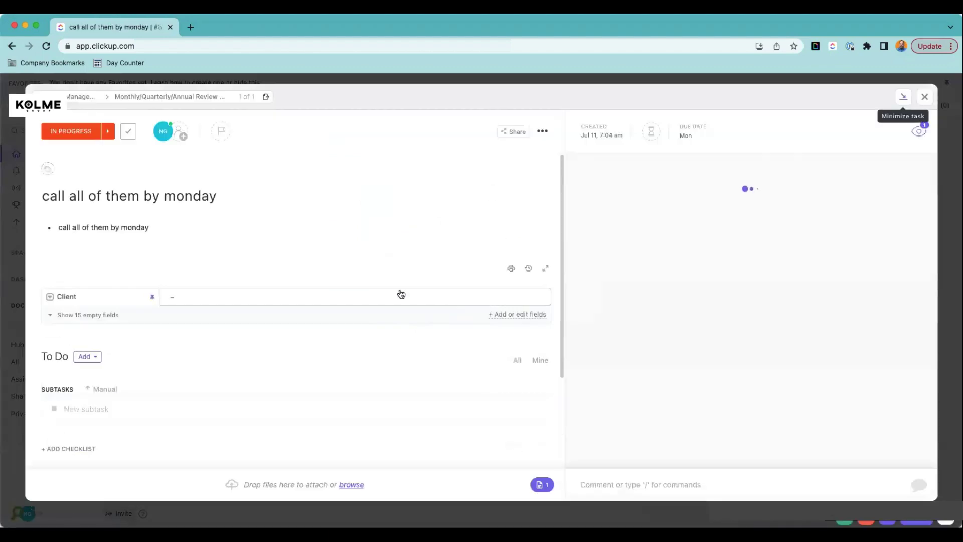
left_click(76, 131)
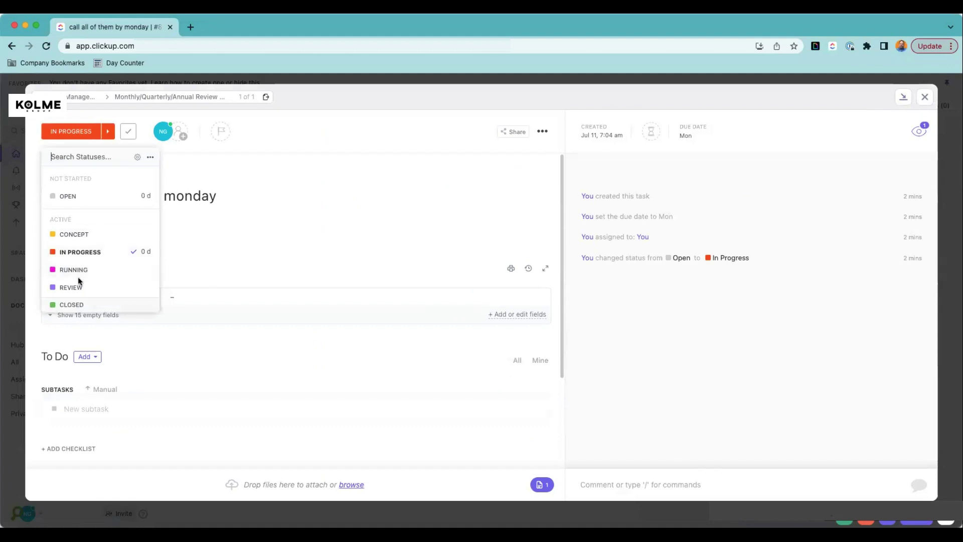
left_click(72, 304)
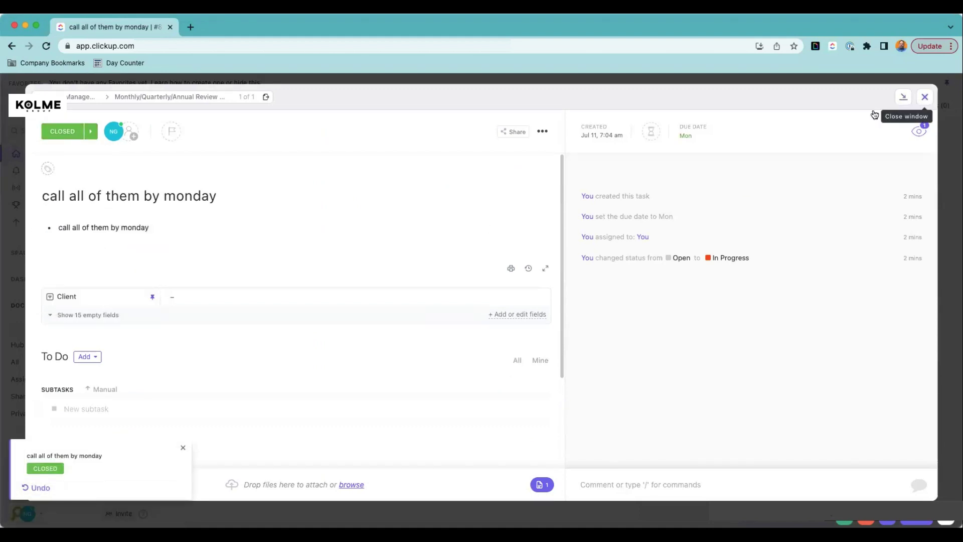
left_click(924, 97)
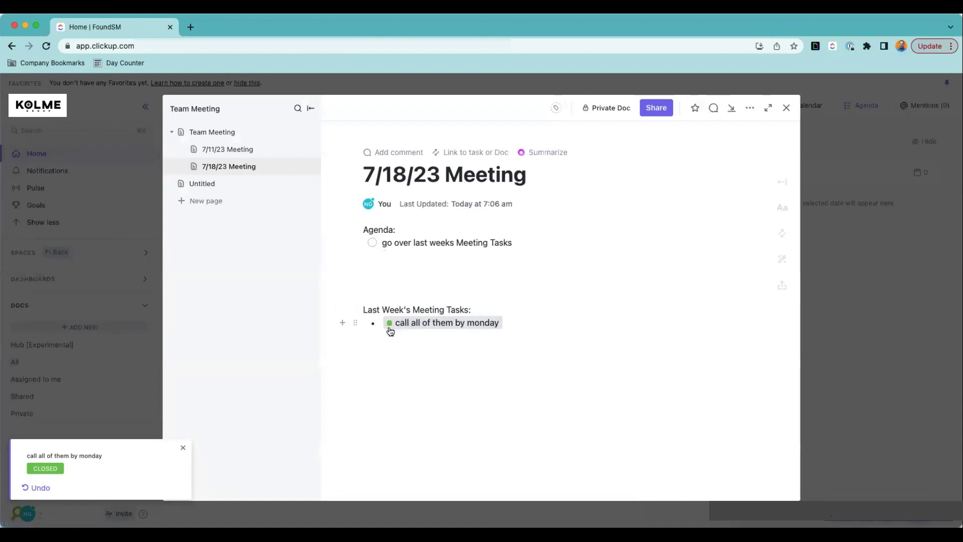
mouse_move(396, 328)
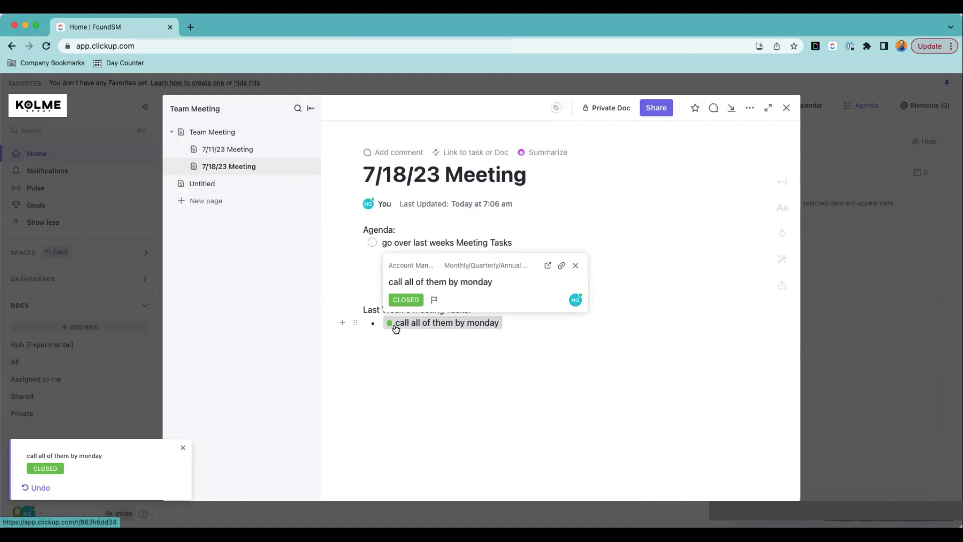
left_click(456, 370)
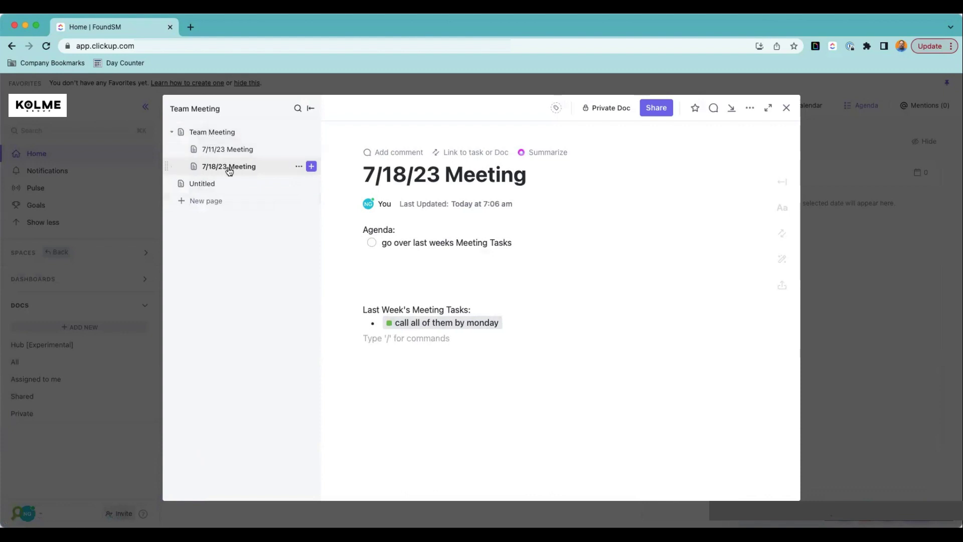
Step: Review the Team Meeting and 7/11/23 pages and the task, then close the Team Meeting doc
left_click(213, 132)
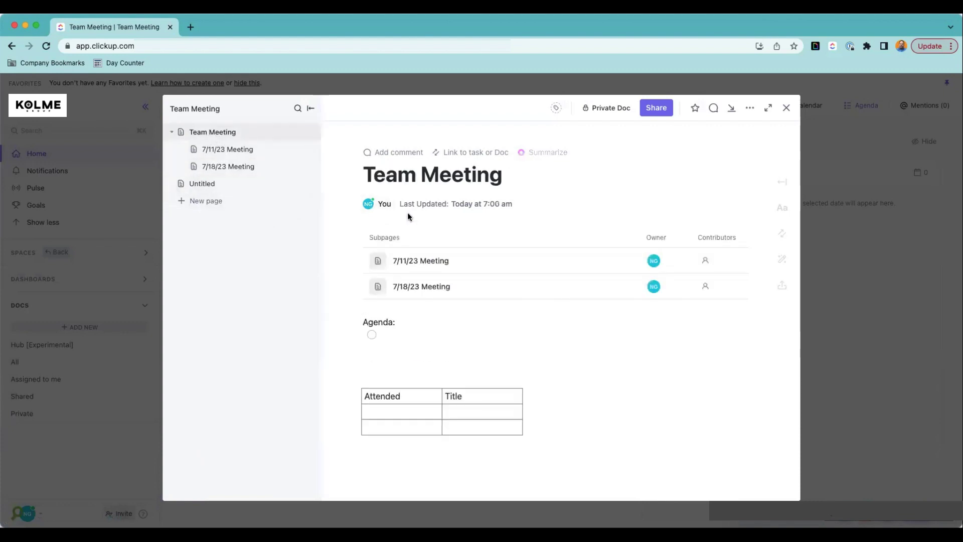
left_click(217, 150)
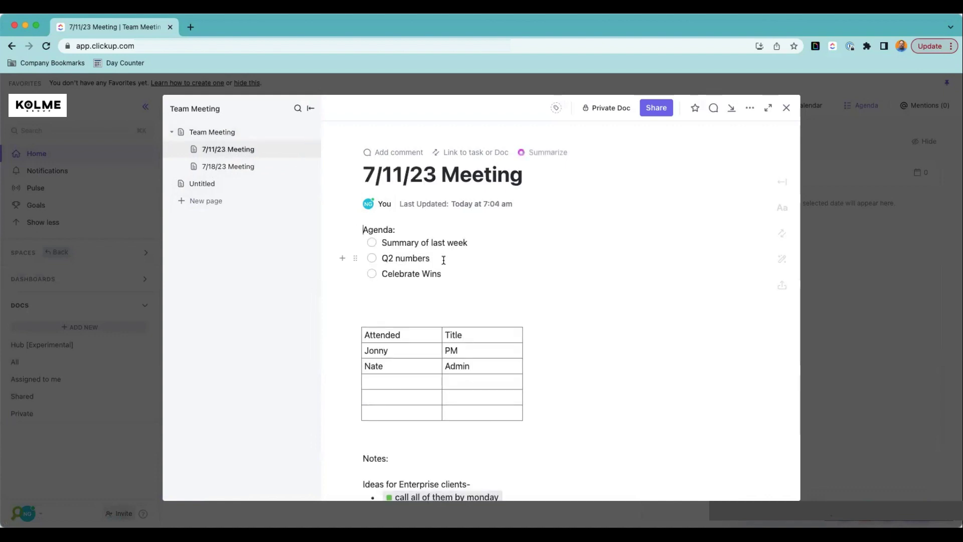
scroll(538, 290, "down", 2)
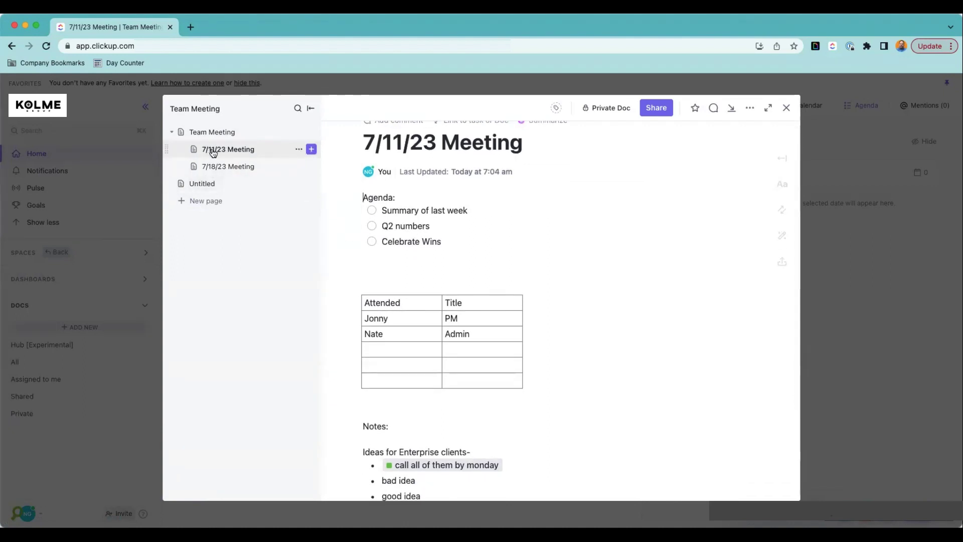
scroll(393, 323, "down", 1)
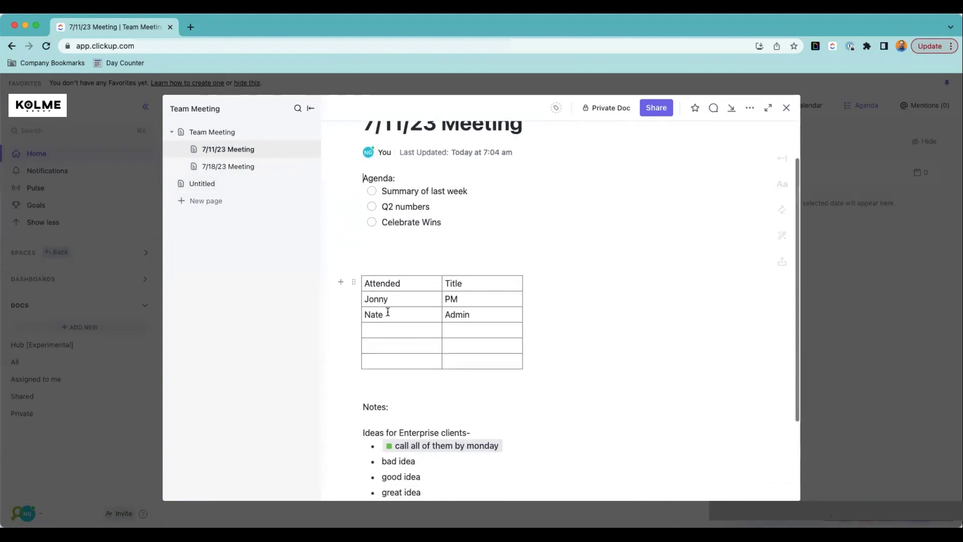
scroll(404, 337, "down", 6)
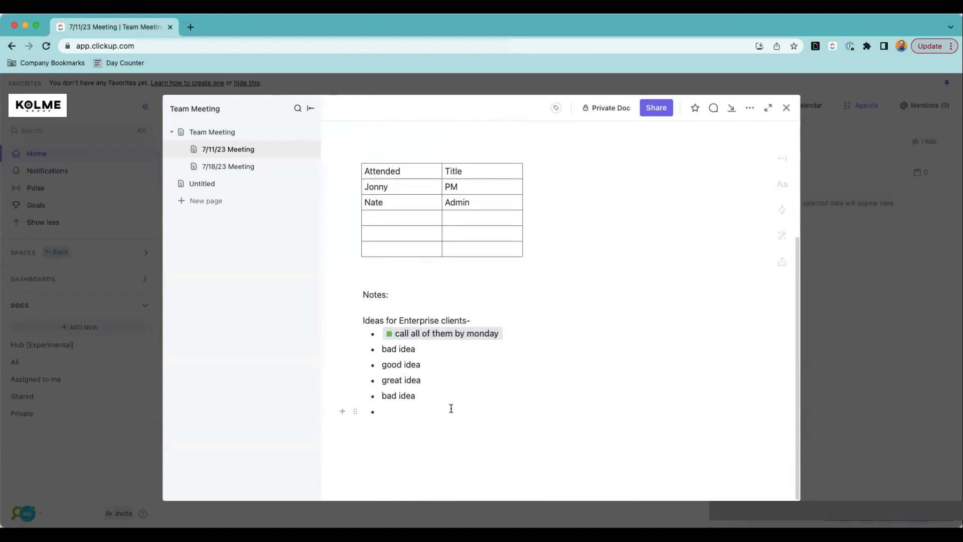
left_click(414, 334)
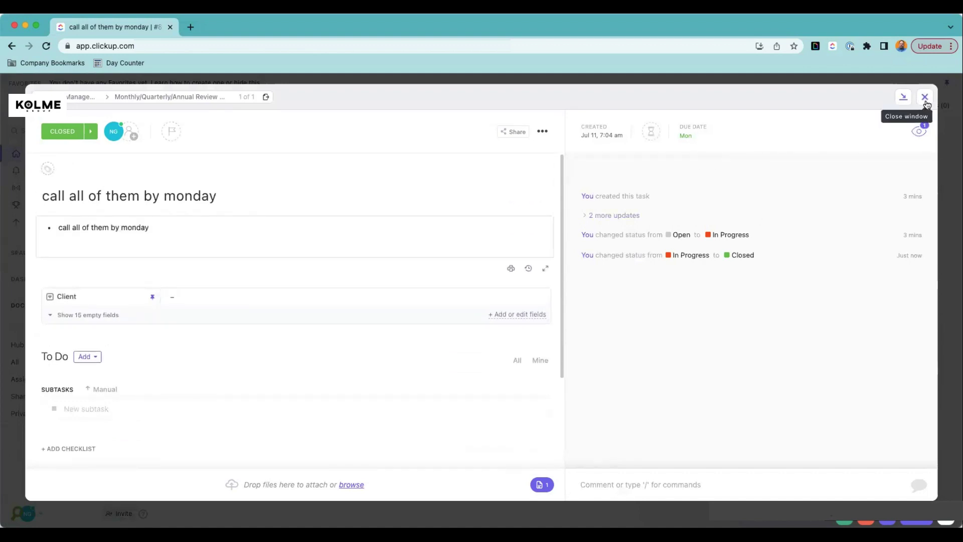
key("Escape")
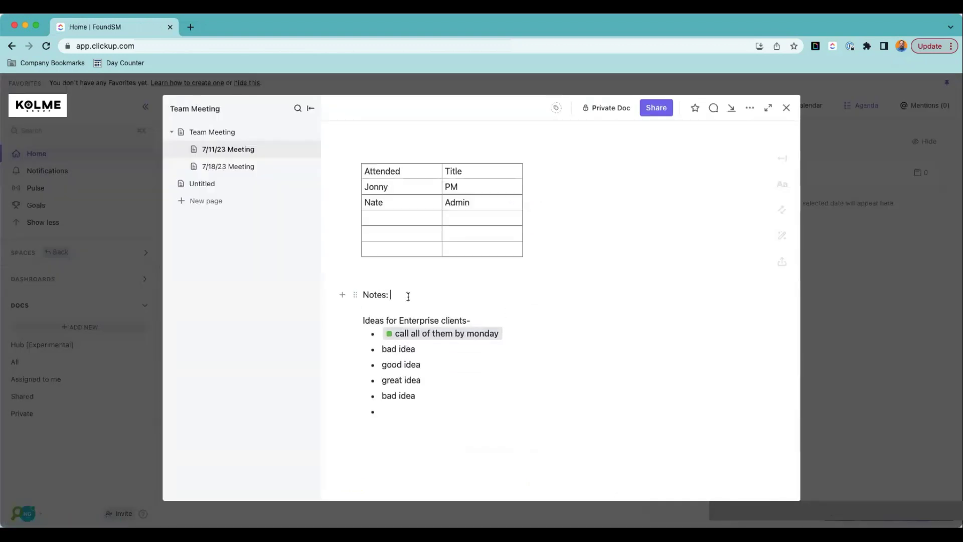
scroll(408, 296, "up", 5)
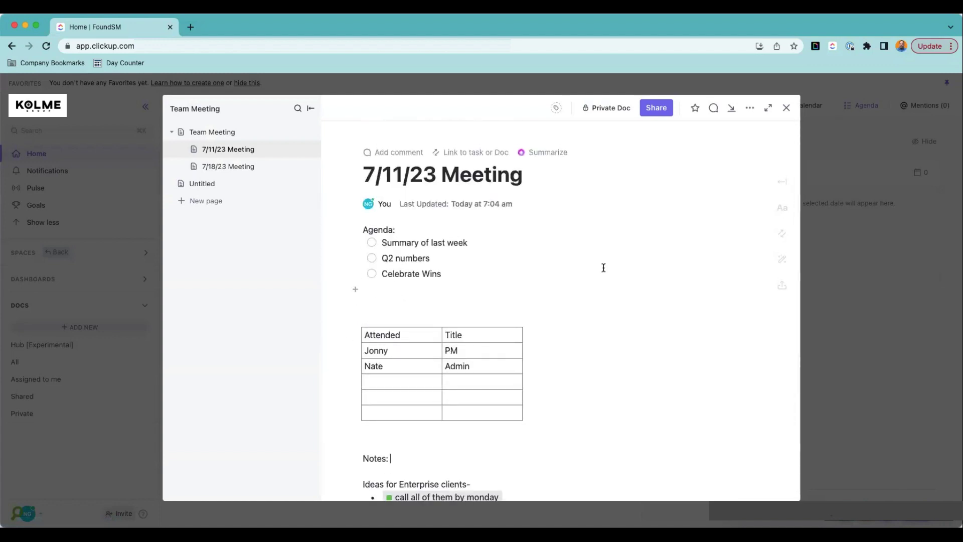
left_click(786, 108)
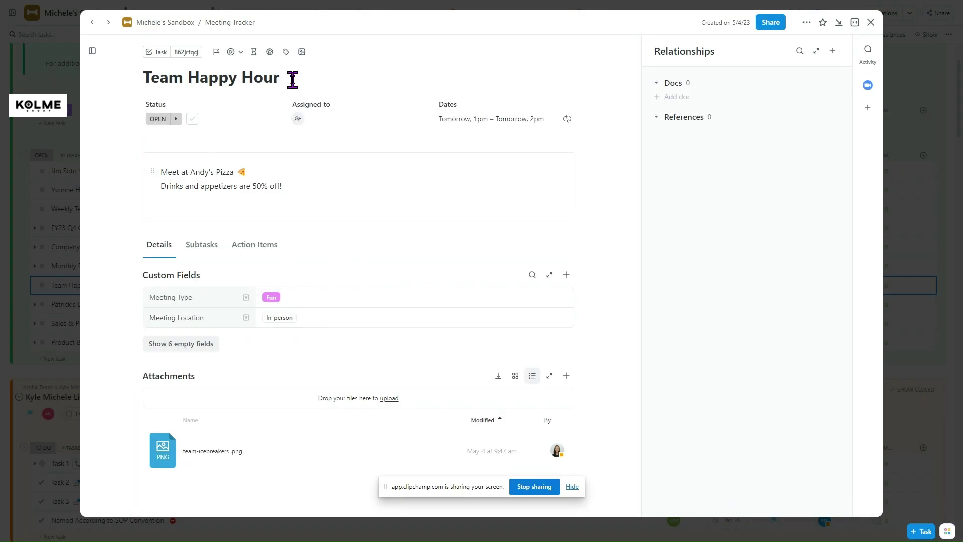
Step: Link the 7/11/23 Meeting doc to Team Happy Hour as a relationship and open it
left_click(806, 22)
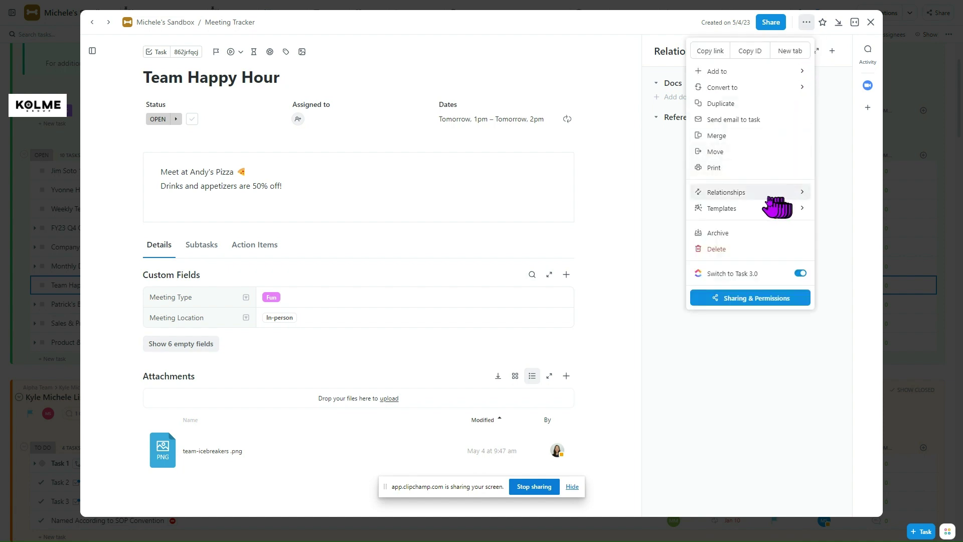
mouse_move(754, 190)
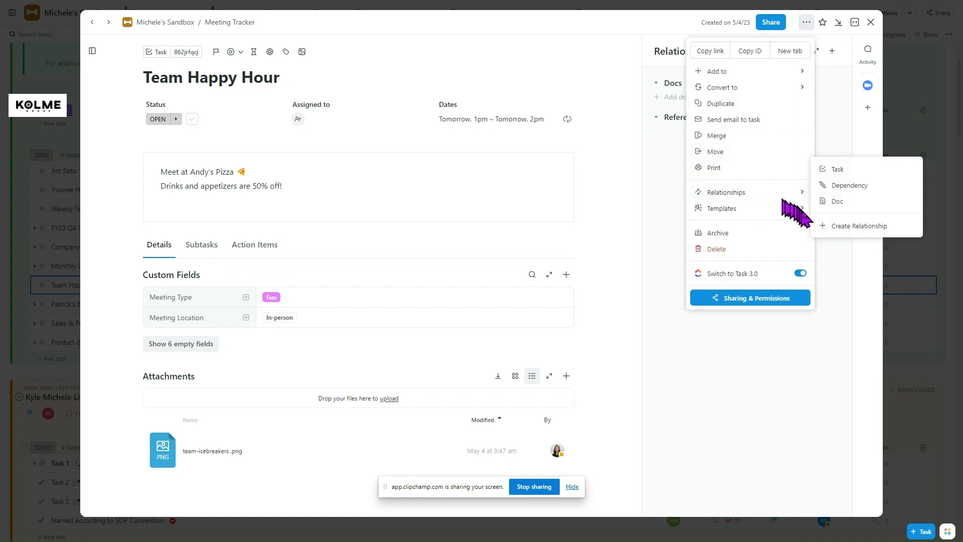
left_click(857, 204)
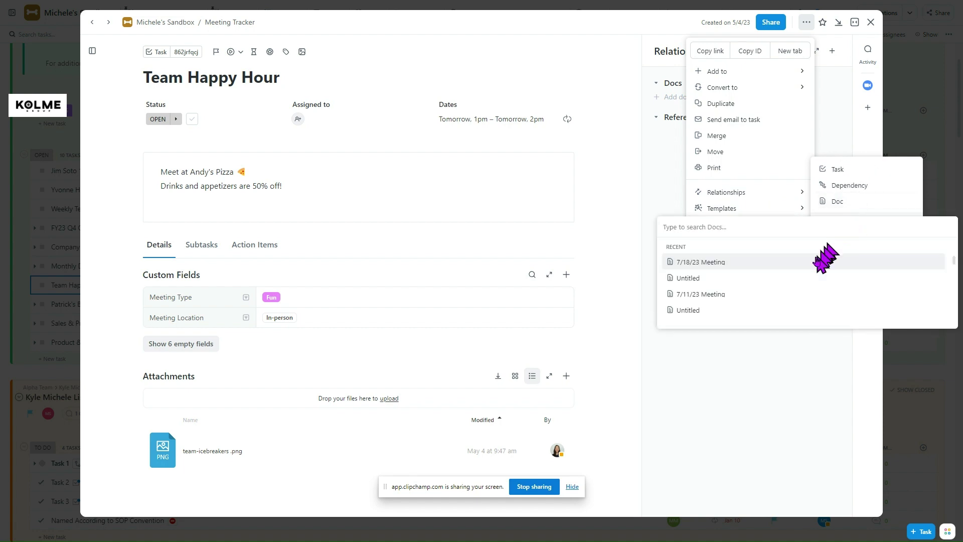
left_click(806, 296)
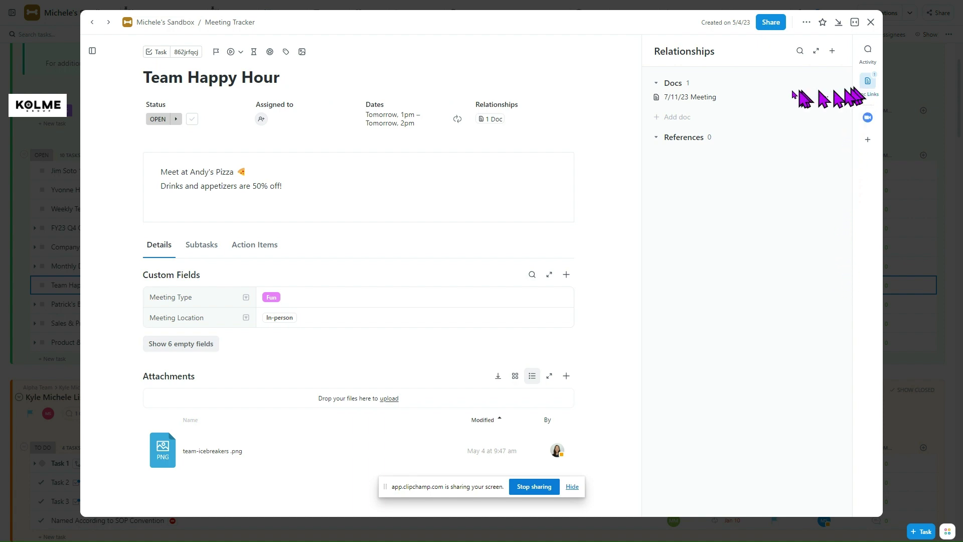
left_click(708, 97)
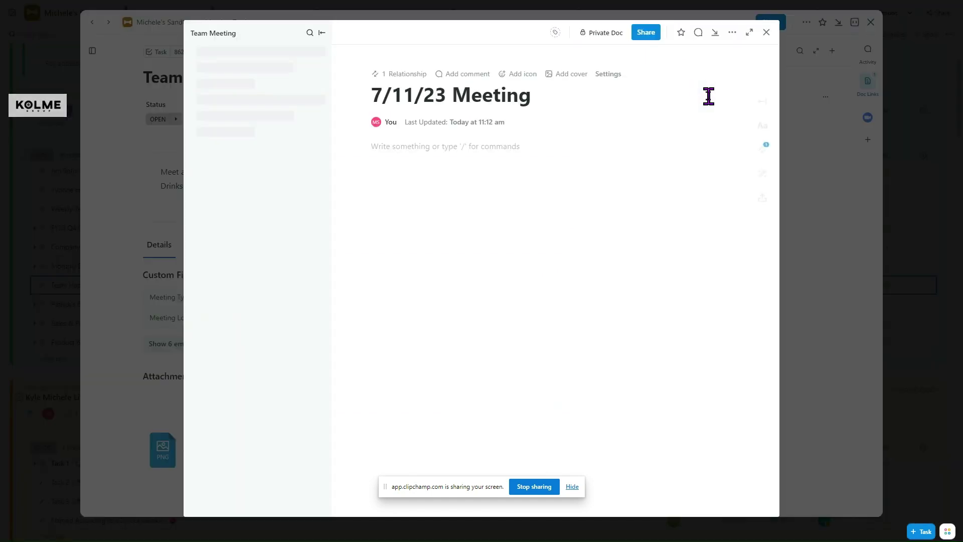